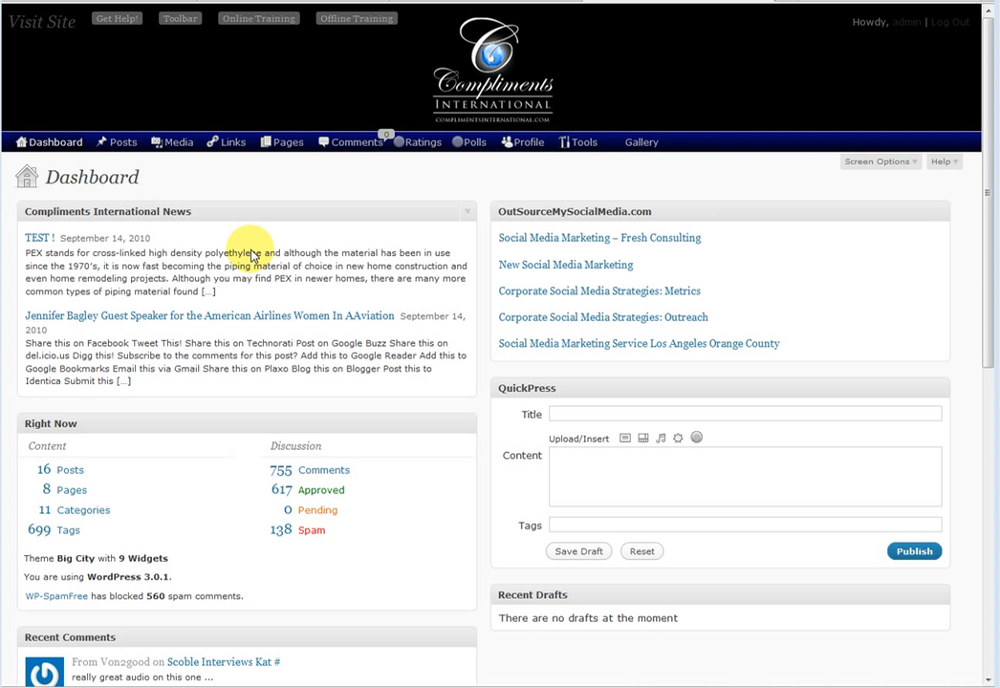
Open the Social Icons Transparent gallery for management and look through its settings and image list.
mouse_move(654, 150)
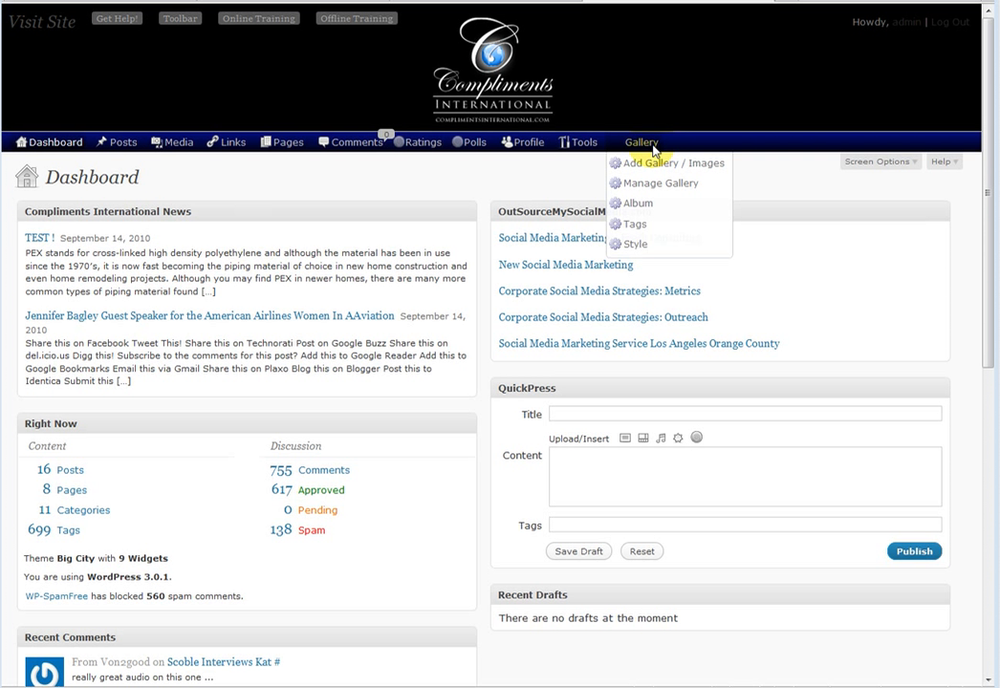
click(676, 191)
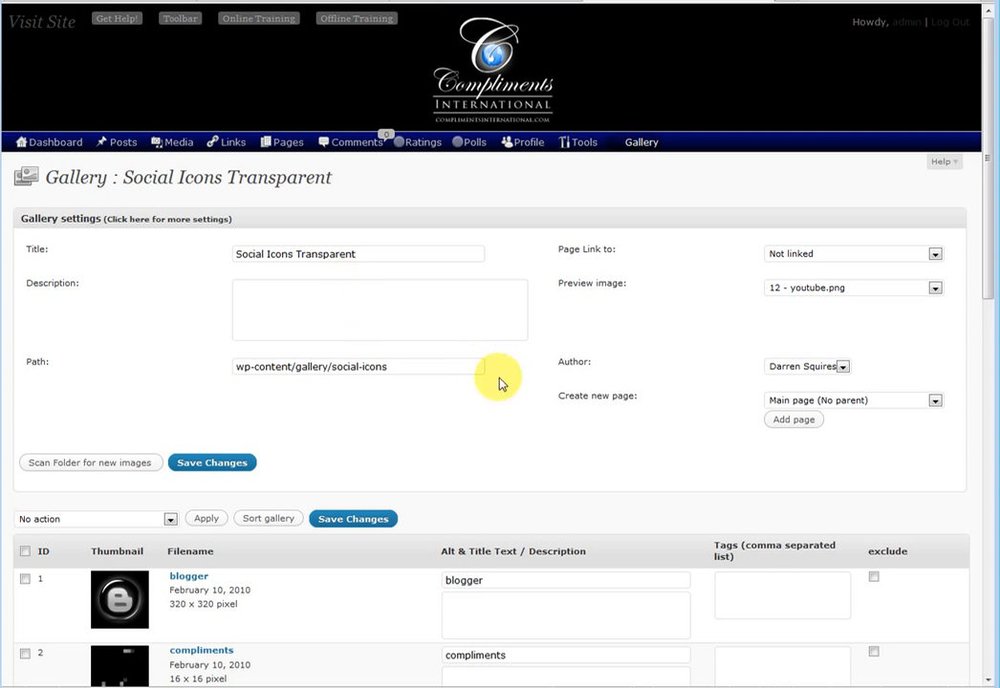
scroll(463, 367, down, 5)
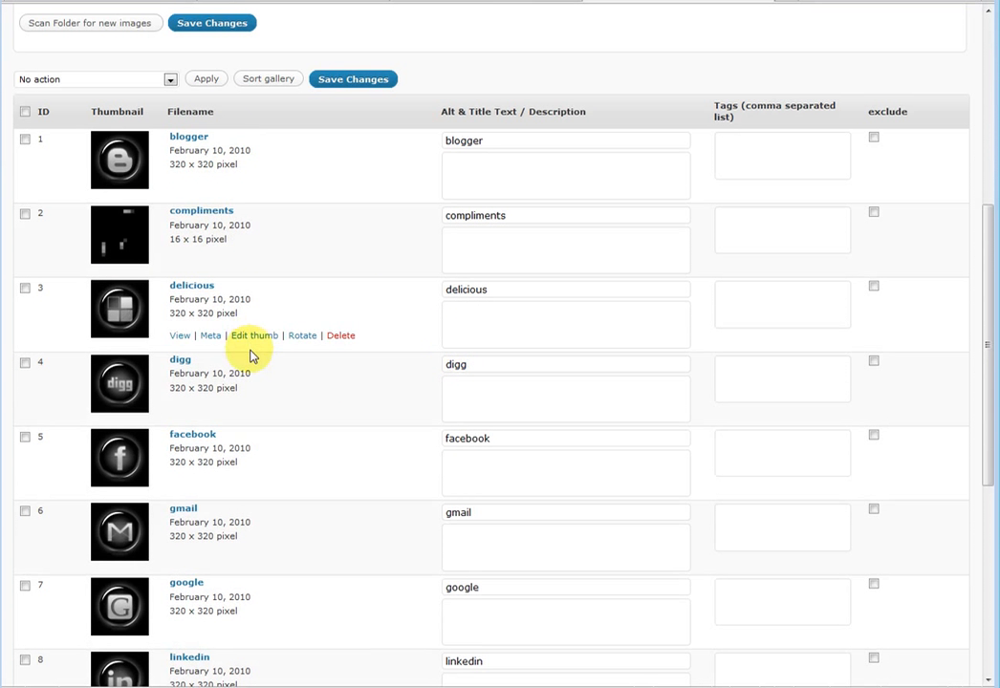
scroll(253, 353, down, 5)
scroll(253, 356, up, 6)
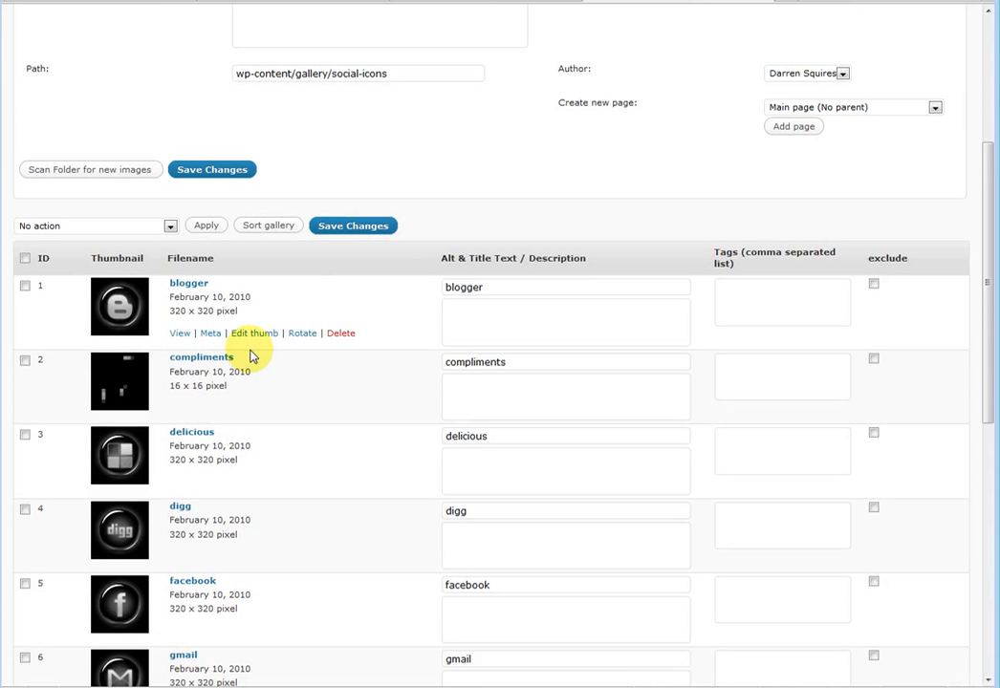
Mark the blogger, compliments and delicious images as excluded from the gallery.
click(715, 298)
click(874, 285)
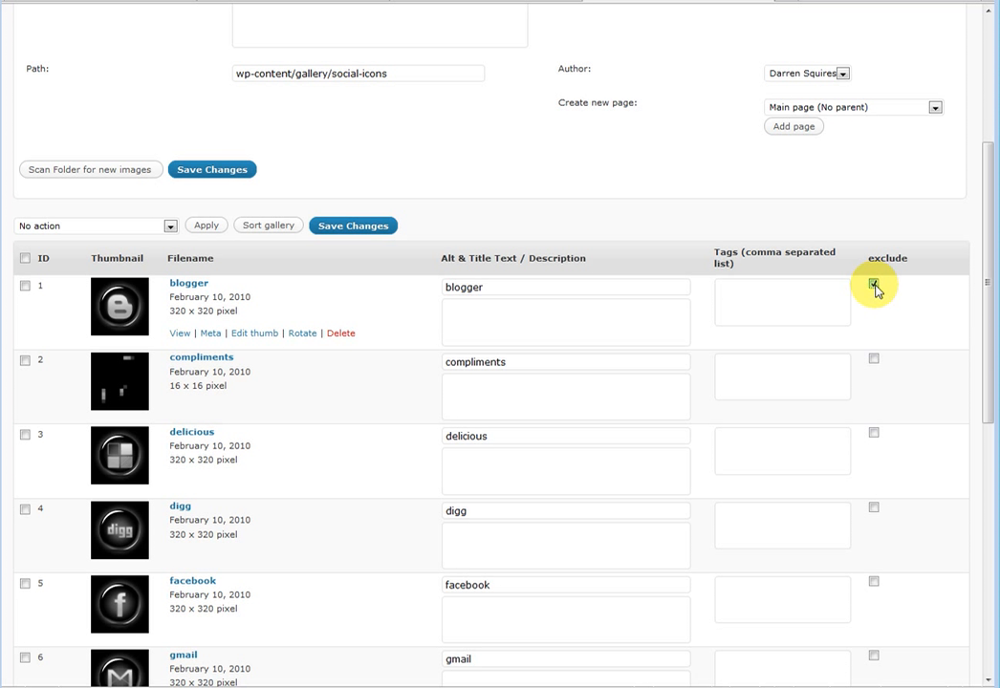
click(874, 359)
click(873, 434)
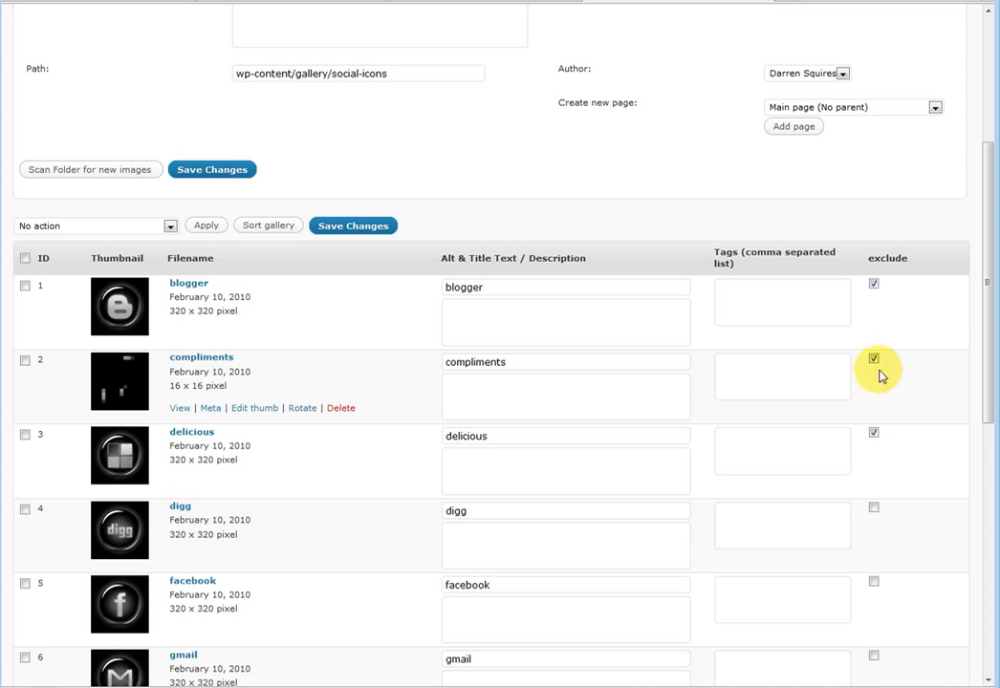
Clear the exclude marks from the delicious, compliments and blogger images.
click(873, 434)
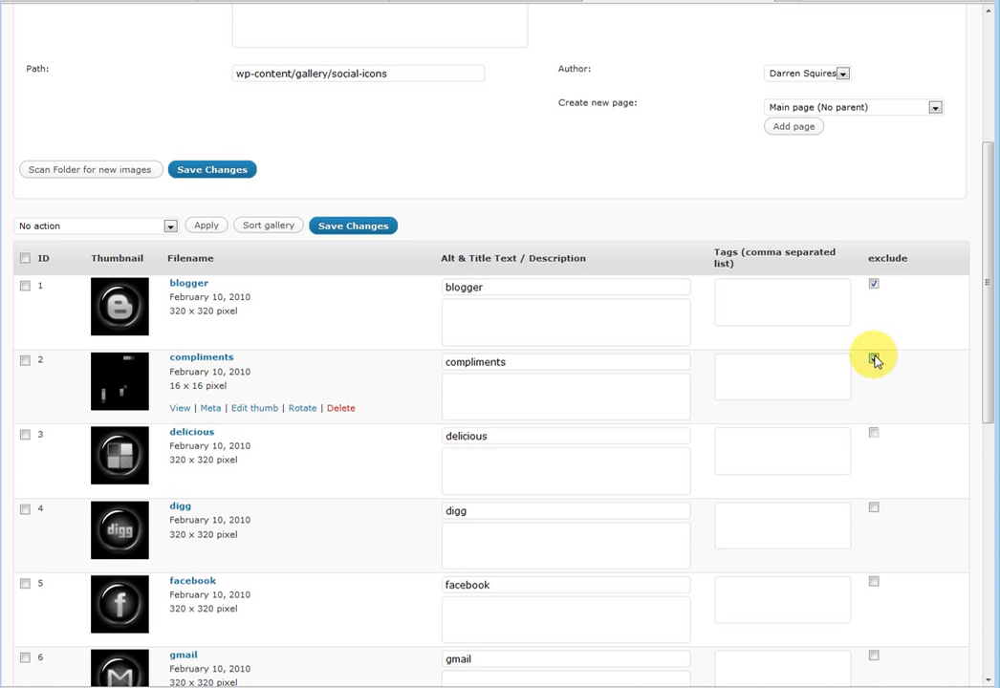
click(873, 359)
click(872, 285)
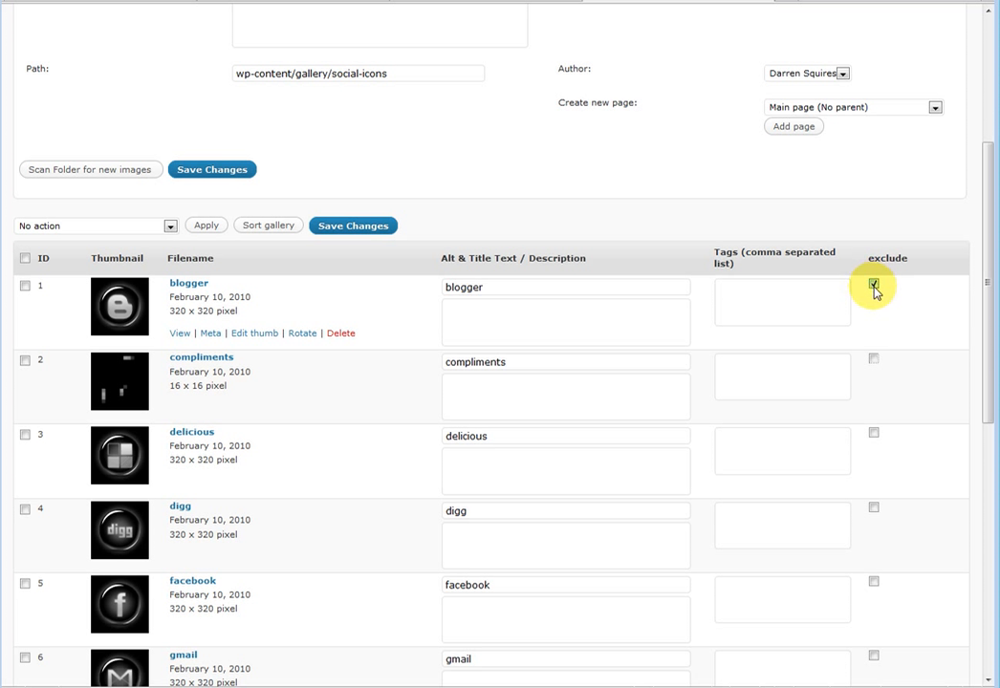
click(873, 285)
scroll(627, 319, up, 5)
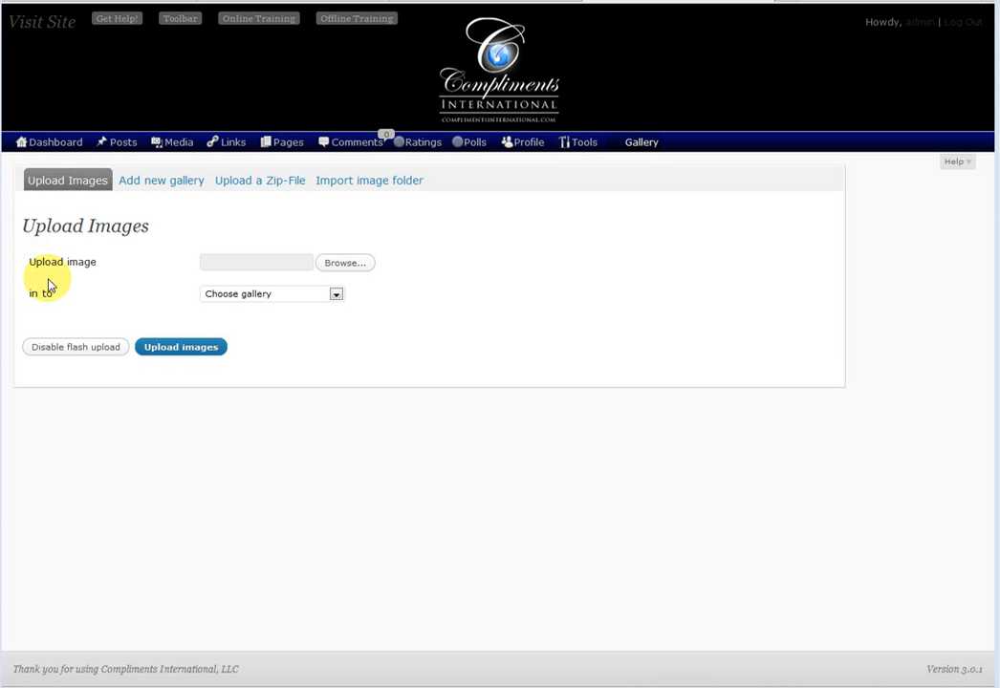
Check the galleries available for image upload and add a new gallery named "temp gallery".
click(229, 299)
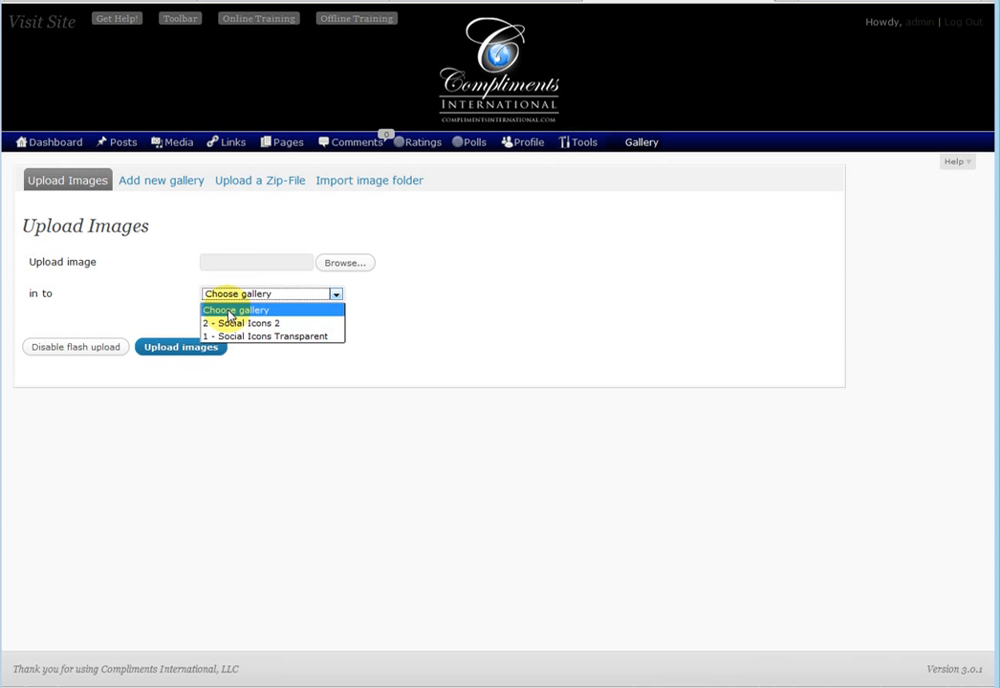
click(306, 216)
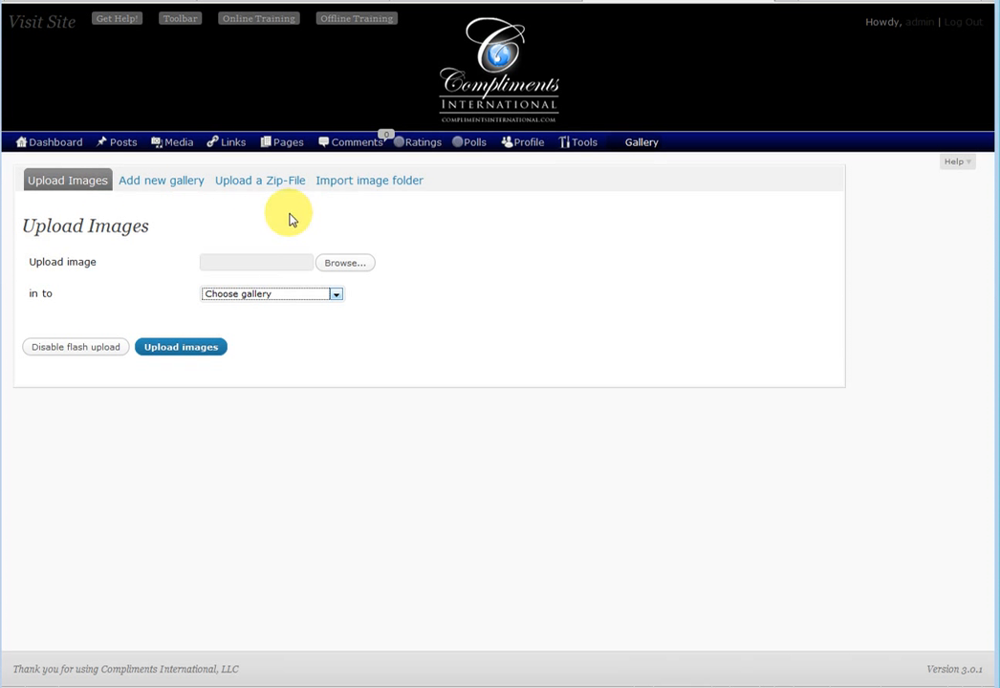
click(140, 187)
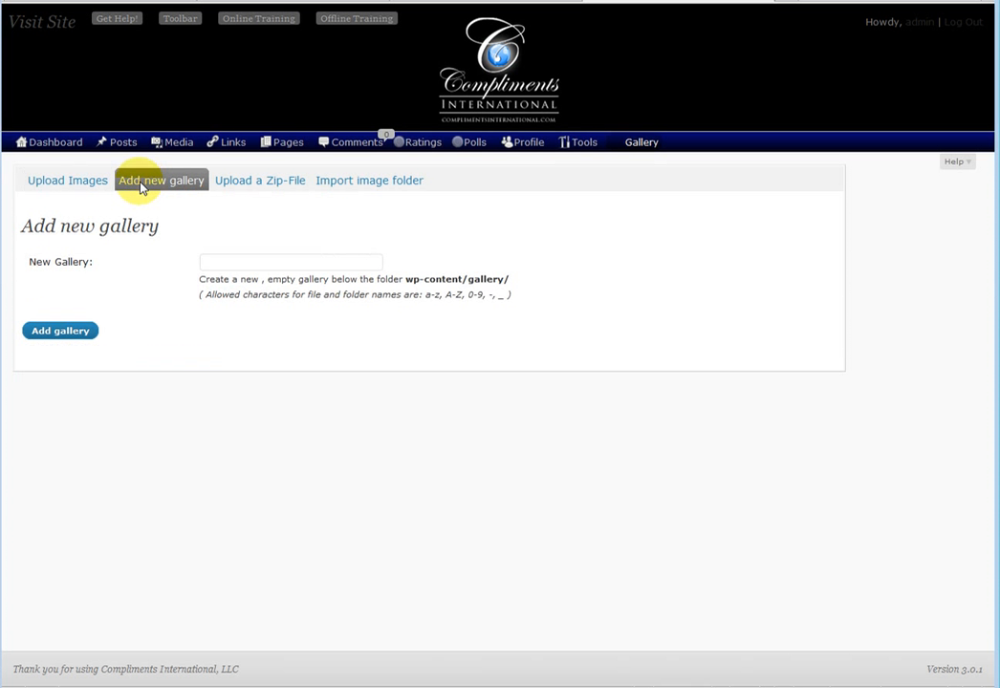
click(215, 267)
text(temp ga)
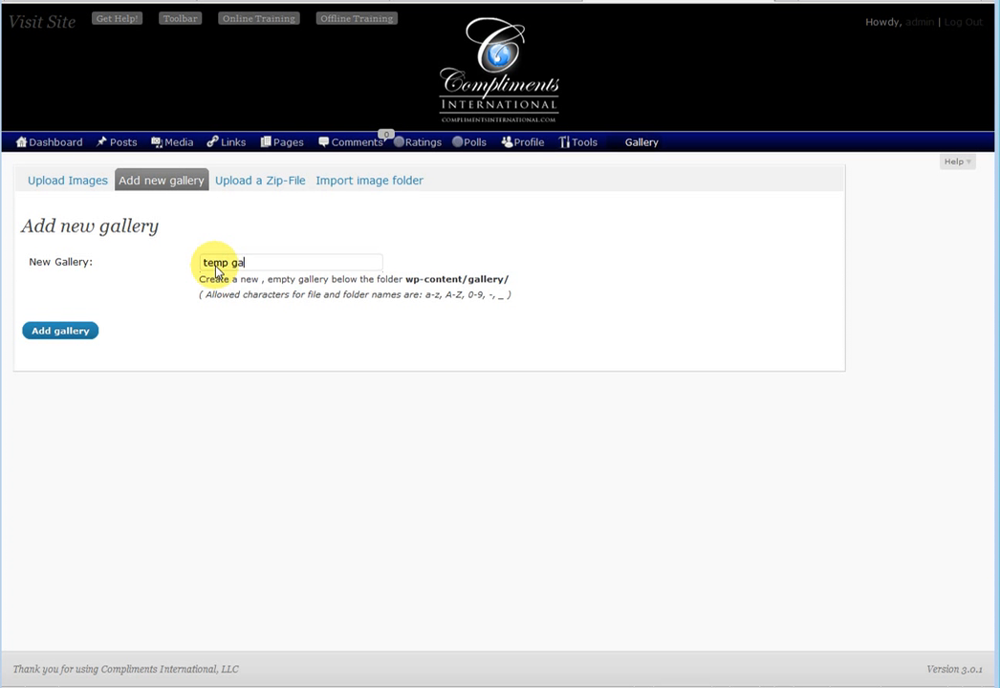
text(llery)
click(74, 337)
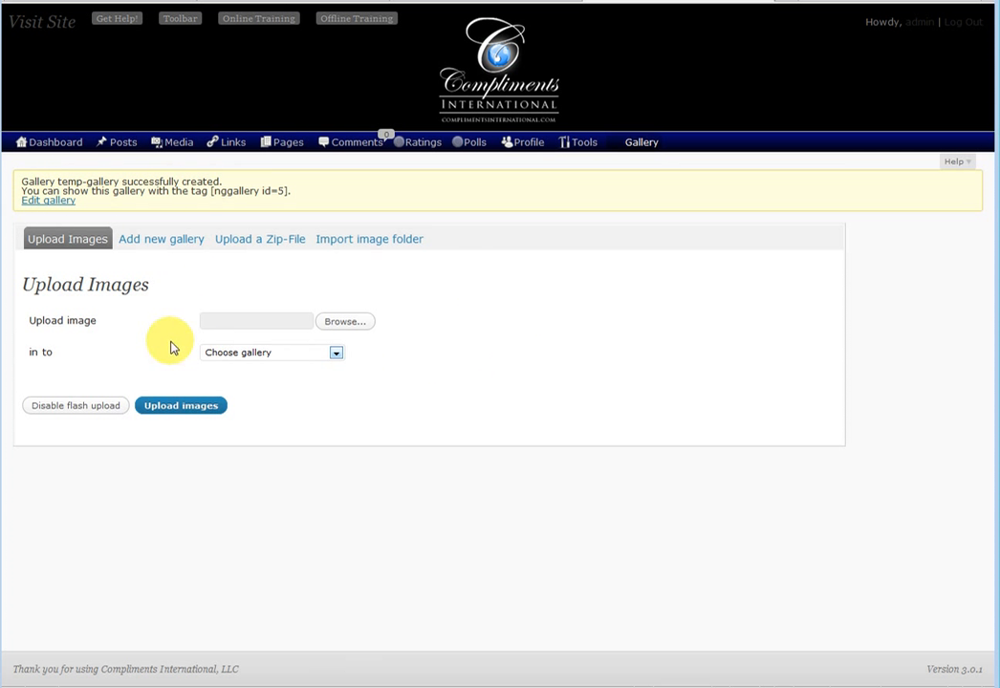
Upload apple.png, delicious.png and digg.png from the Desktop into the temp gallery.
click(337, 354)
click(239, 382)
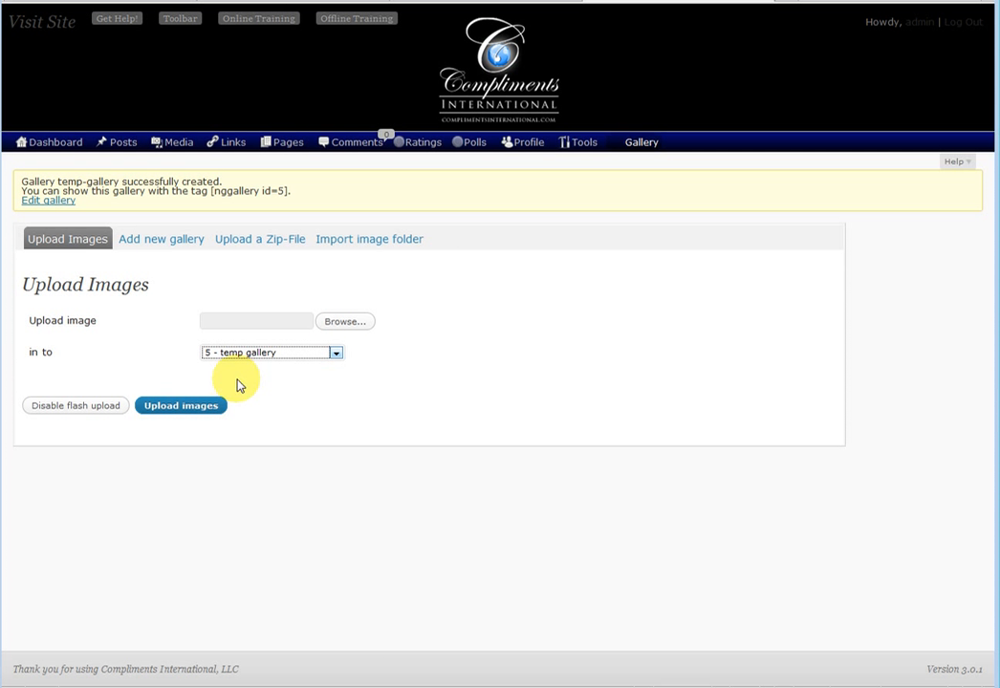
click(356, 326)
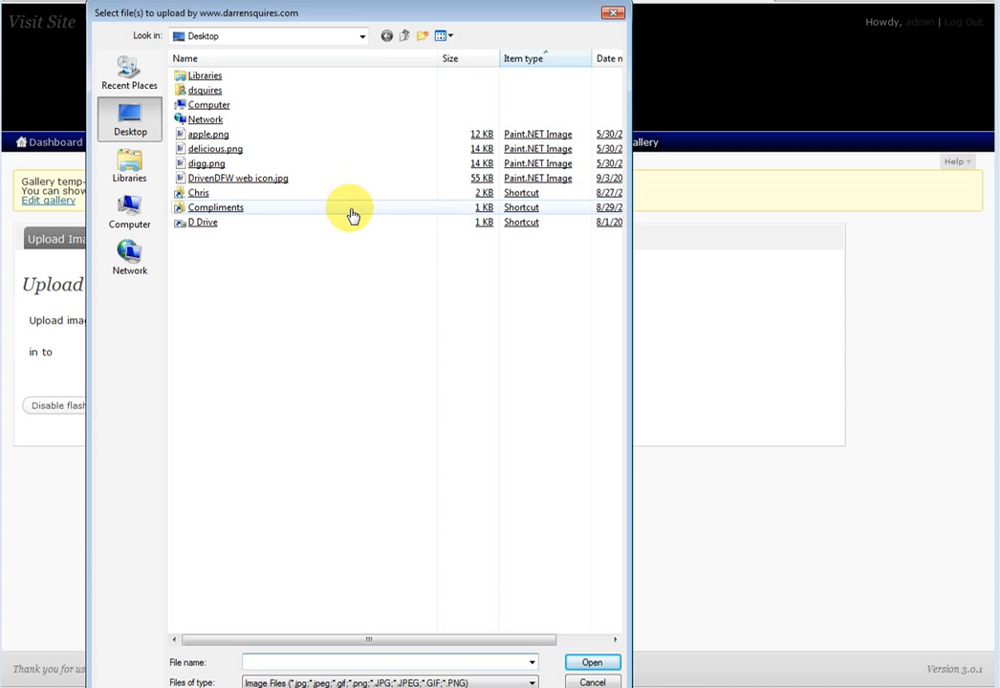
click(246, 139)
ctrl+click(248, 153)
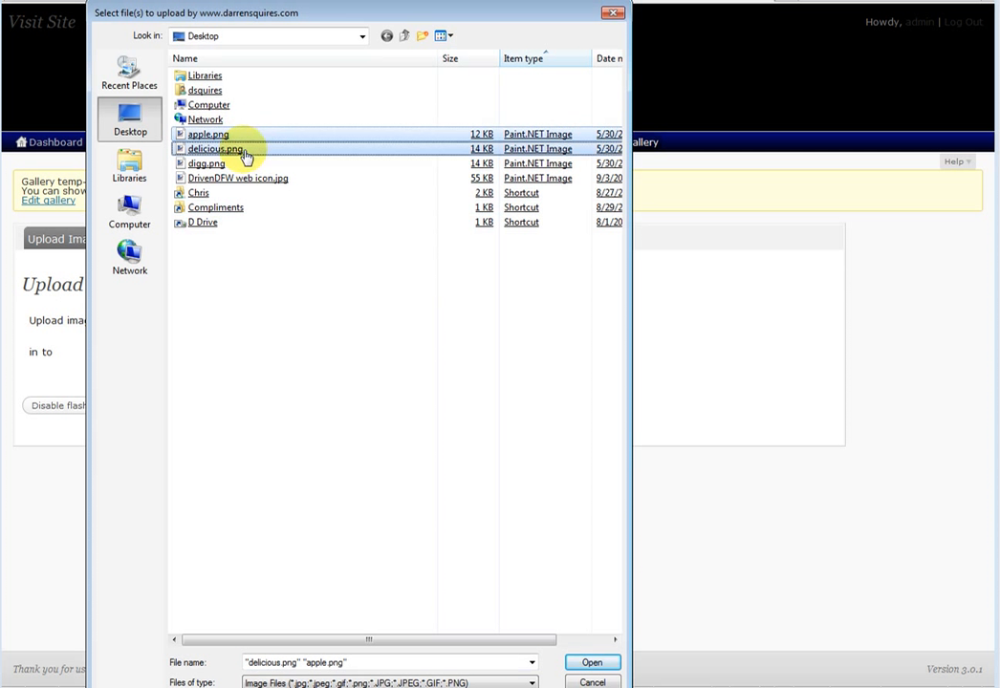
ctrl+click(241, 164)
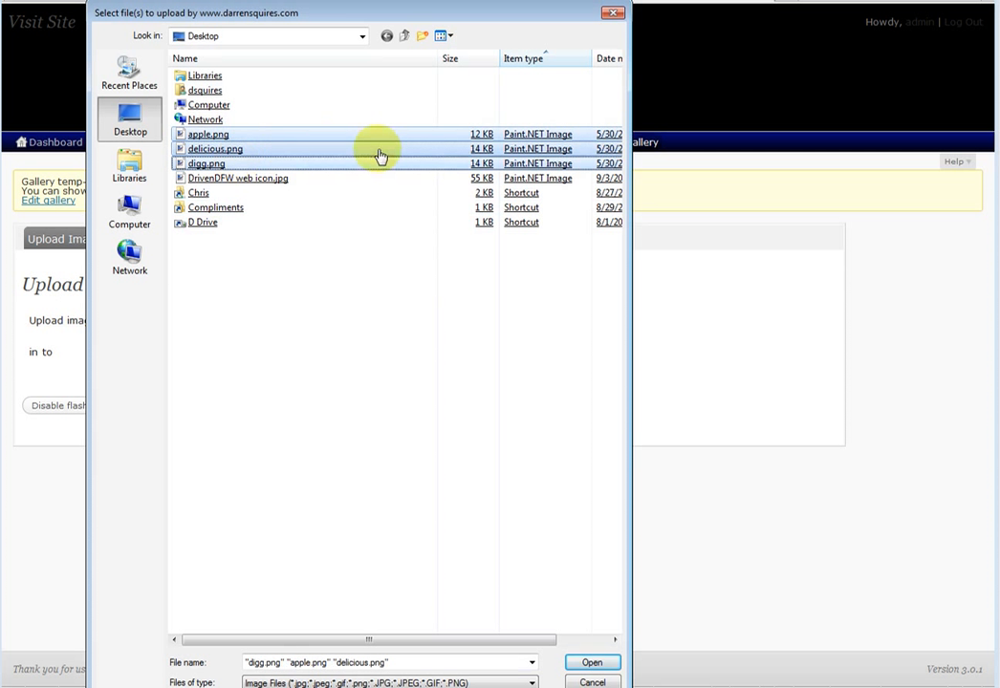
click(589, 664)
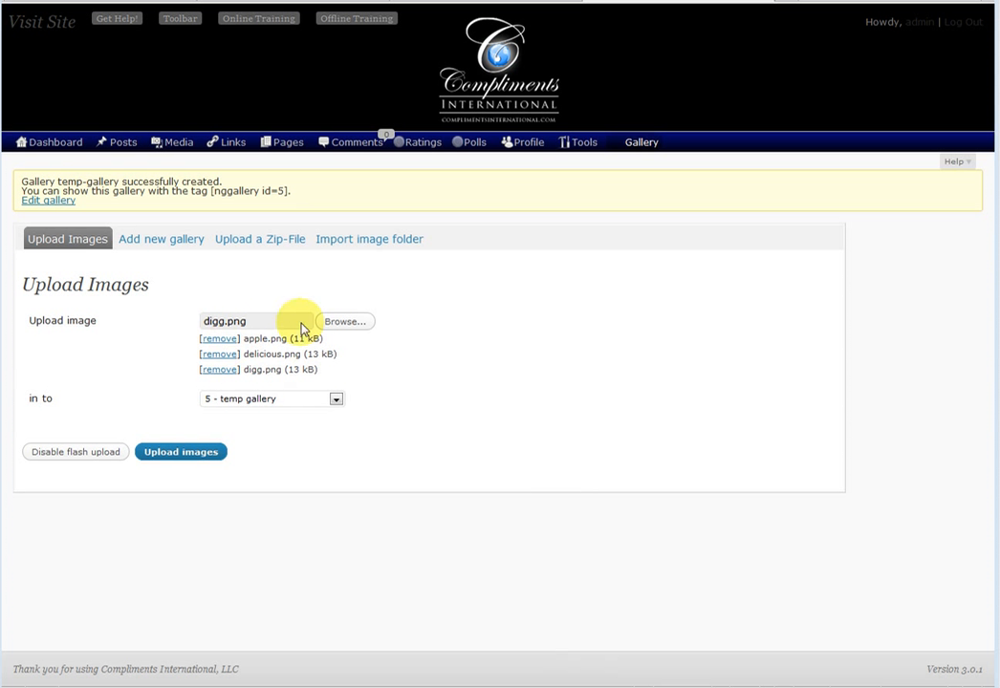
click(182, 453)
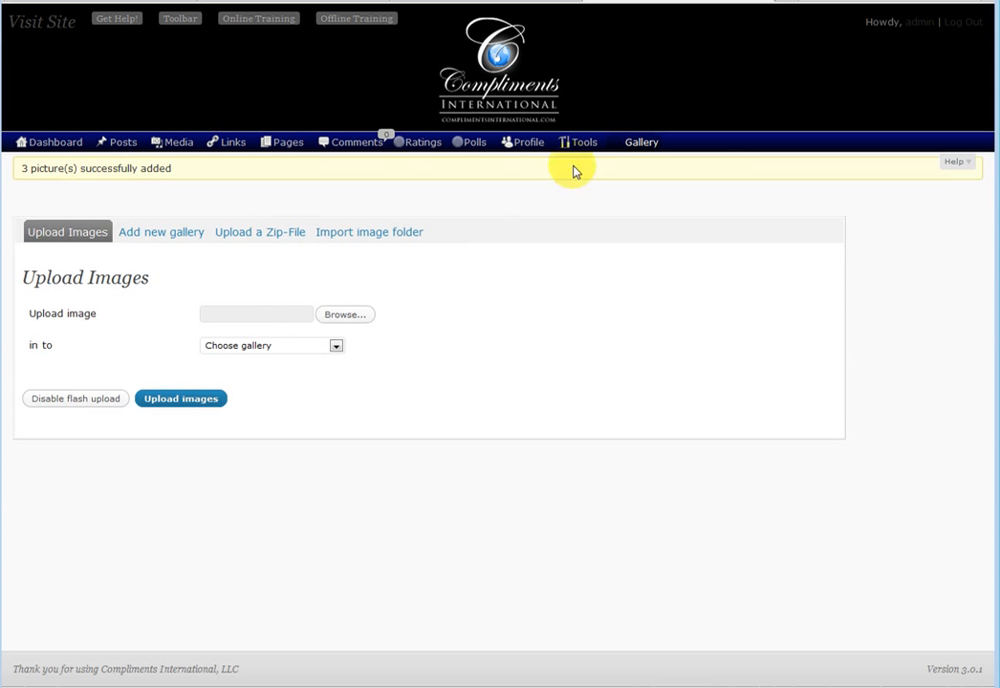
Open the temp gallery from the gallery overview and display its image list.
mouse_move(654, 142)
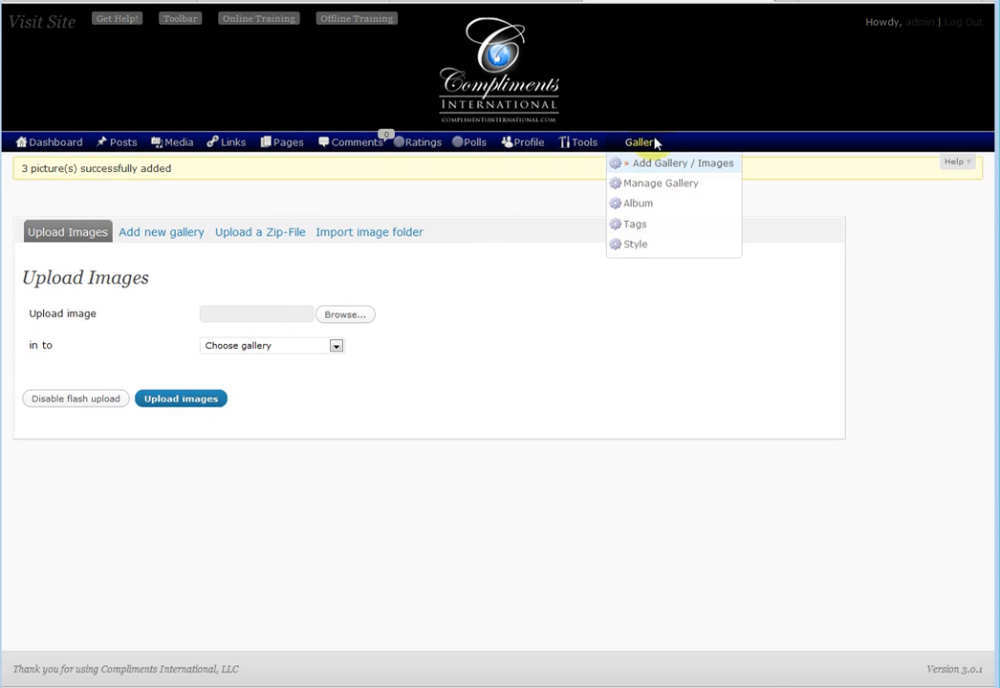
click(656, 188)
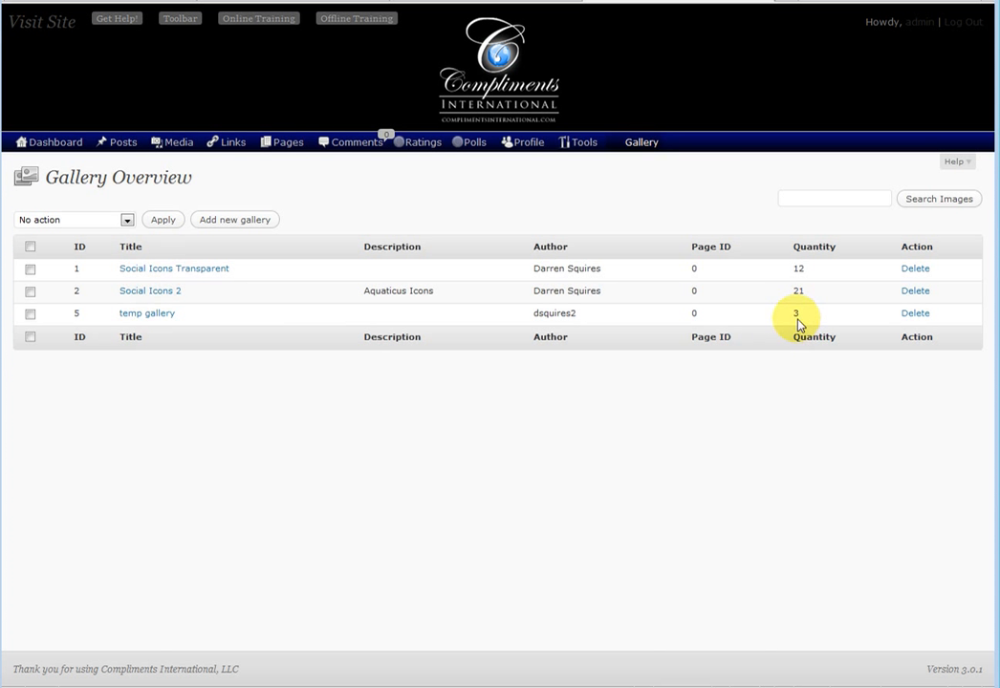
click(145, 315)
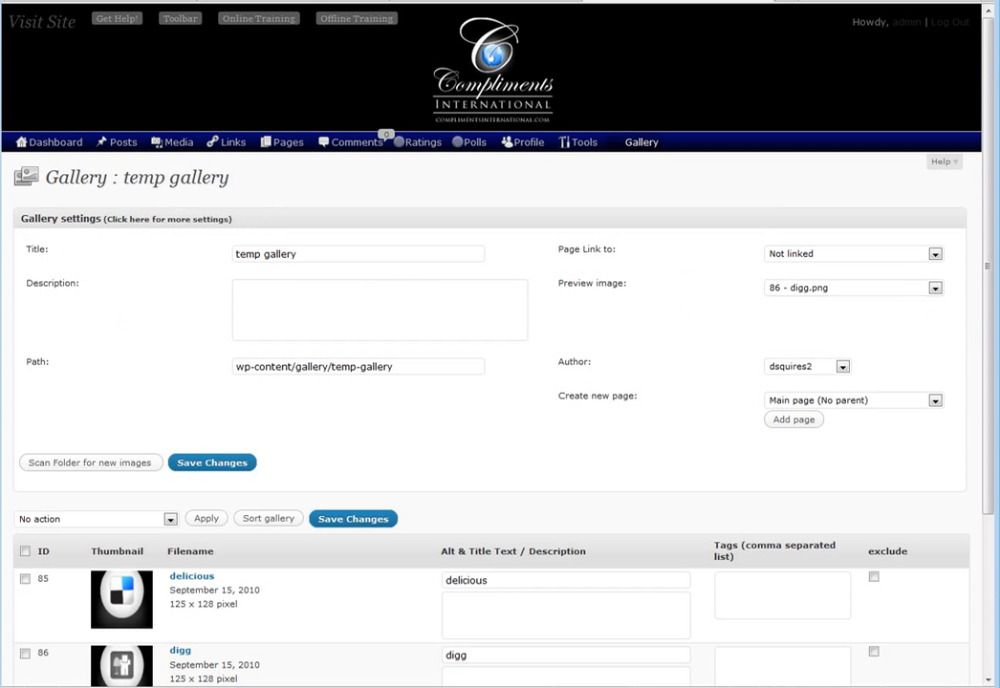
scroll(464, 390, down, 2)
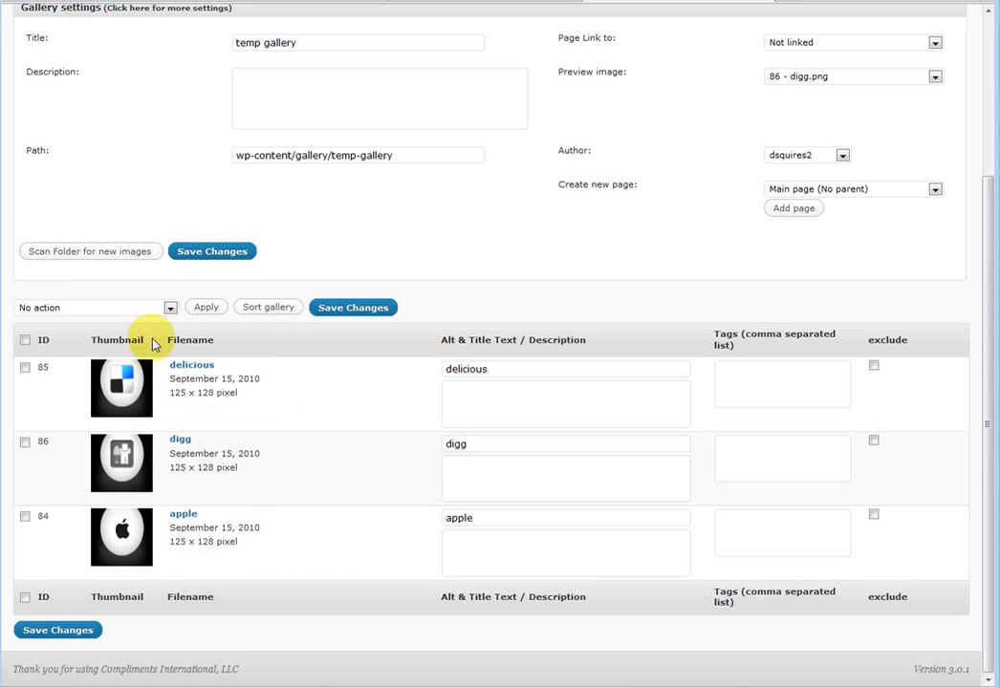
Resize all images in the temp gallery to 64 x 64 pixels and review the image list.
click(24, 340)
click(171, 307)
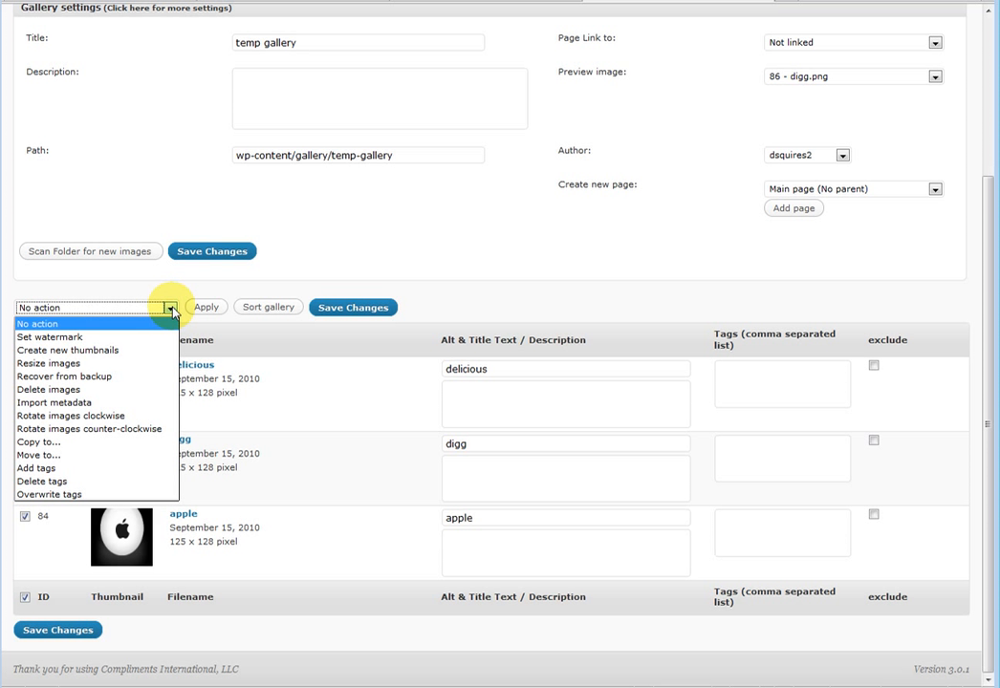
click(44, 365)
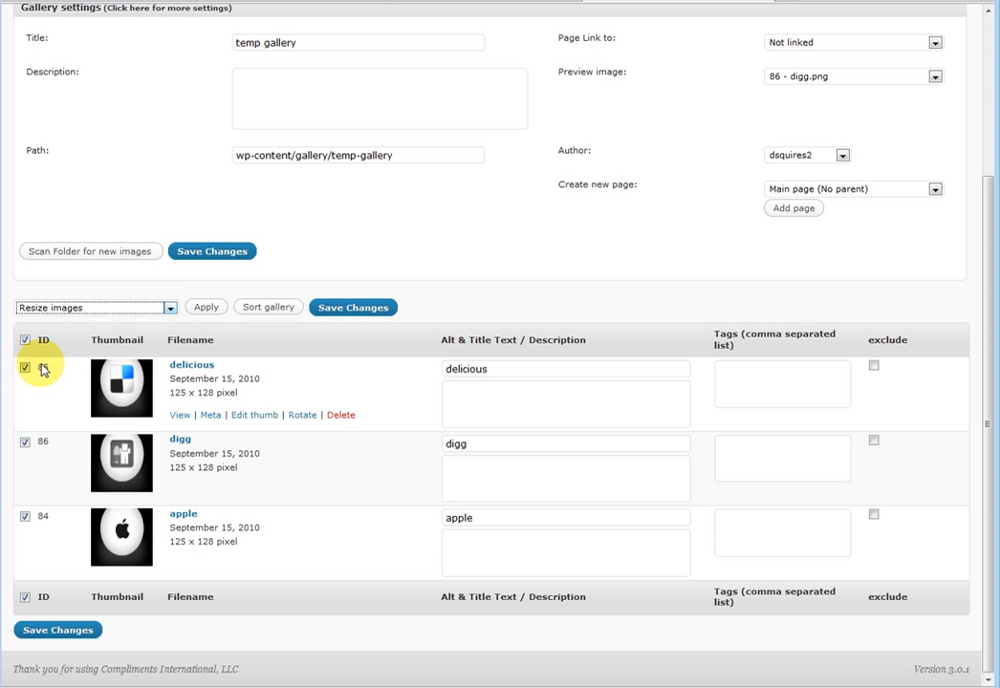
click(205, 308)
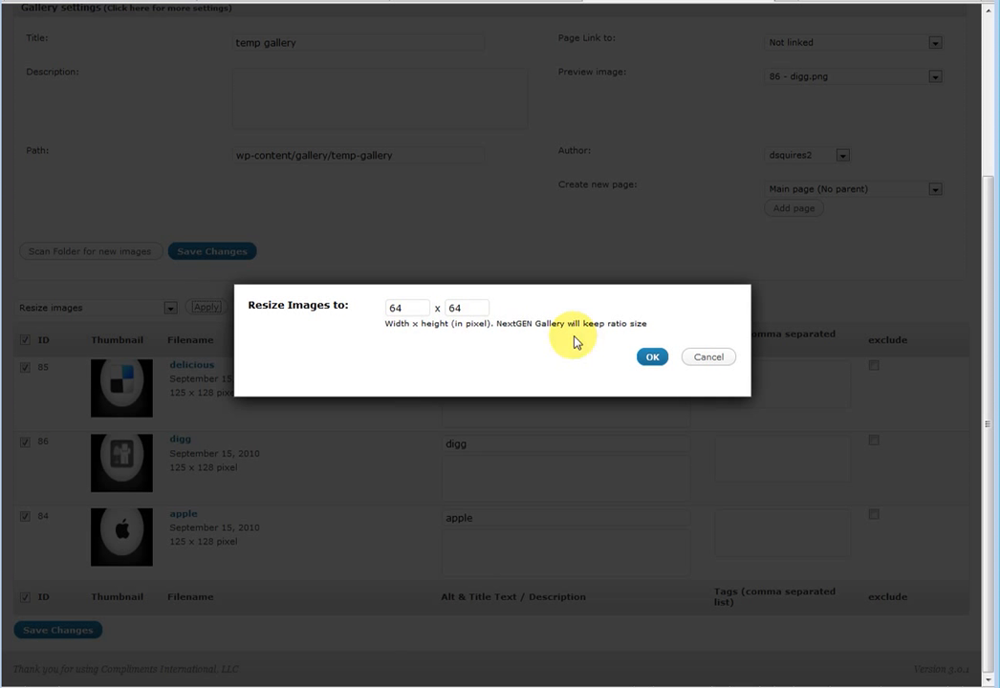
click(653, 358)
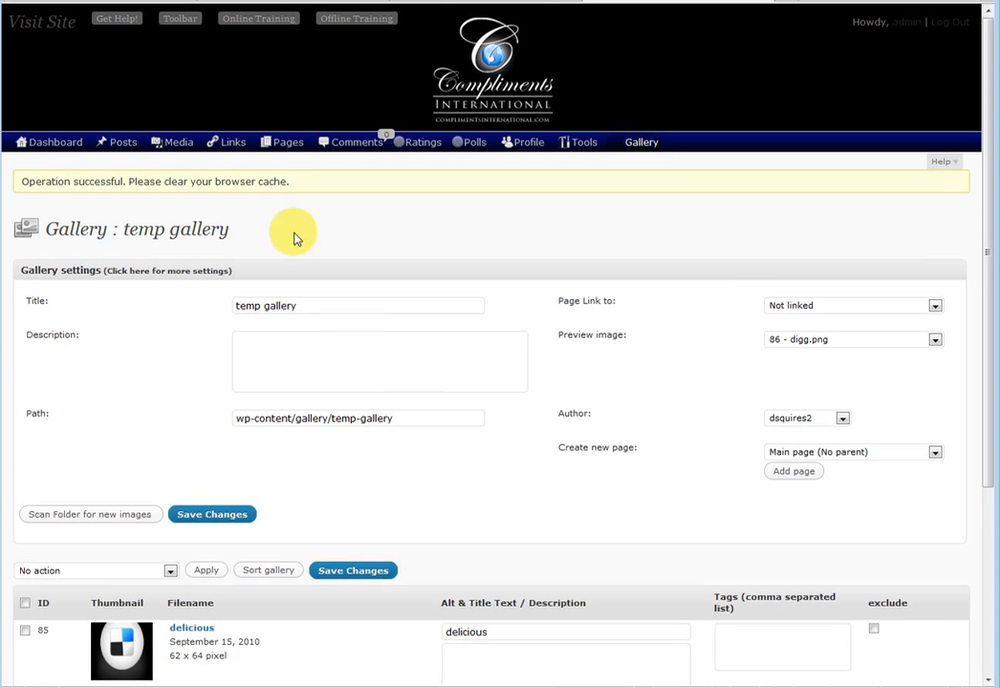
scroll(384, 428, down, 5)
mouse_move(196, 396)
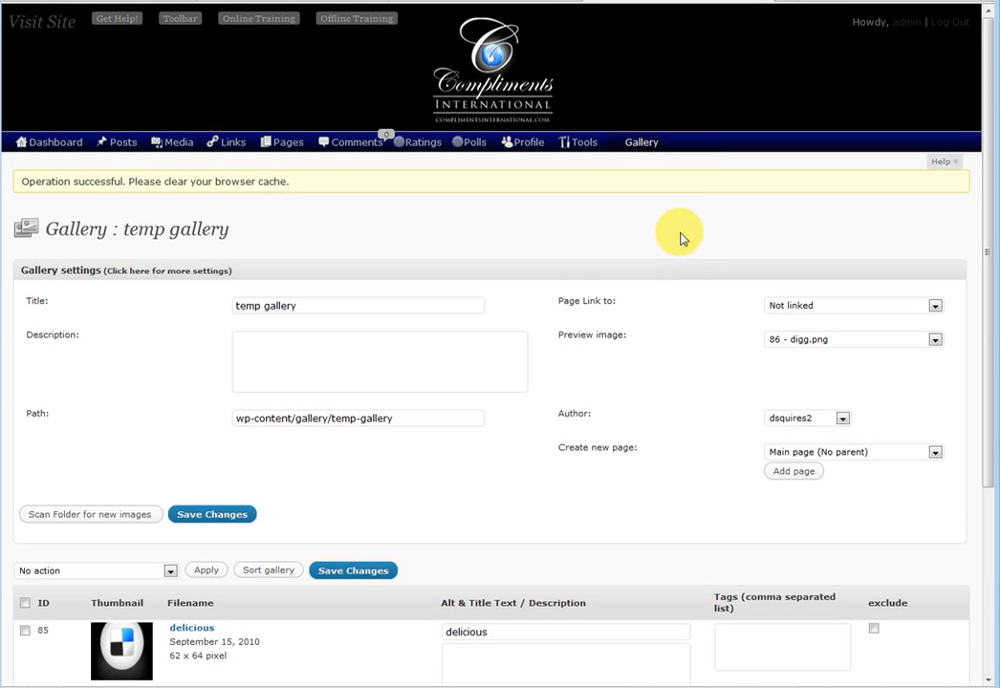
Open the zip-file upload form, try temp gallery as the destination, and set it back to a new gallery.
mouse_move(645, 143)
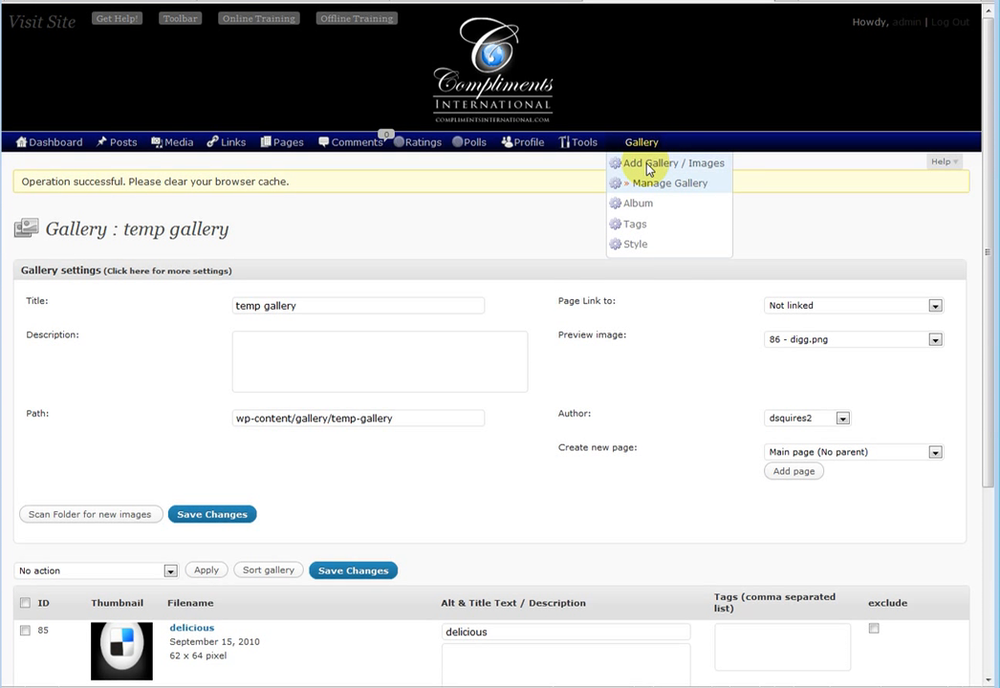
click(647, 167)
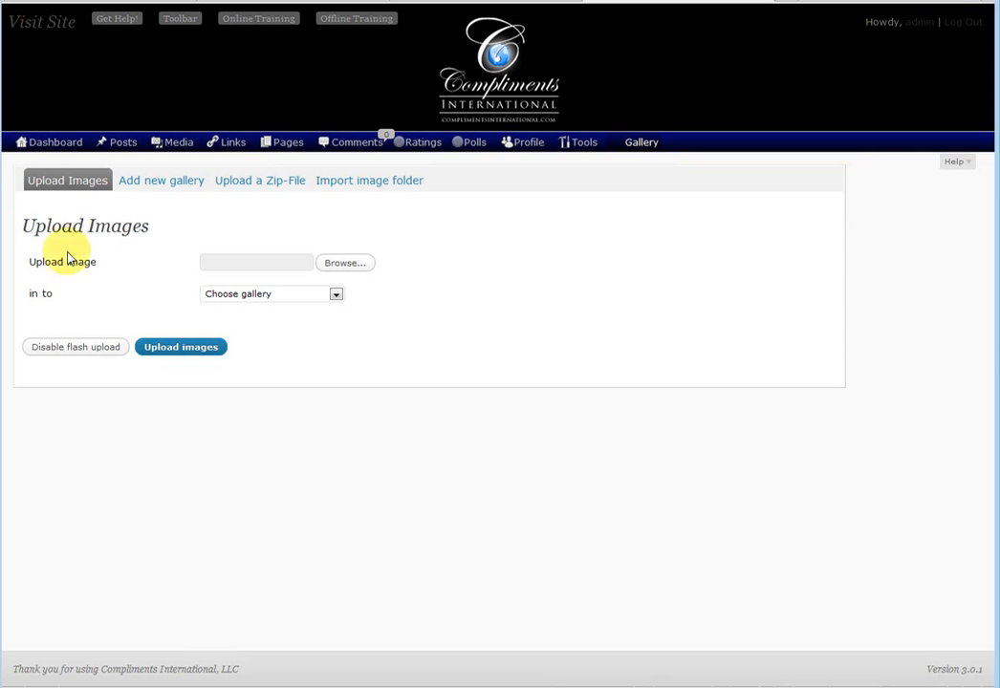
click(257, 187)
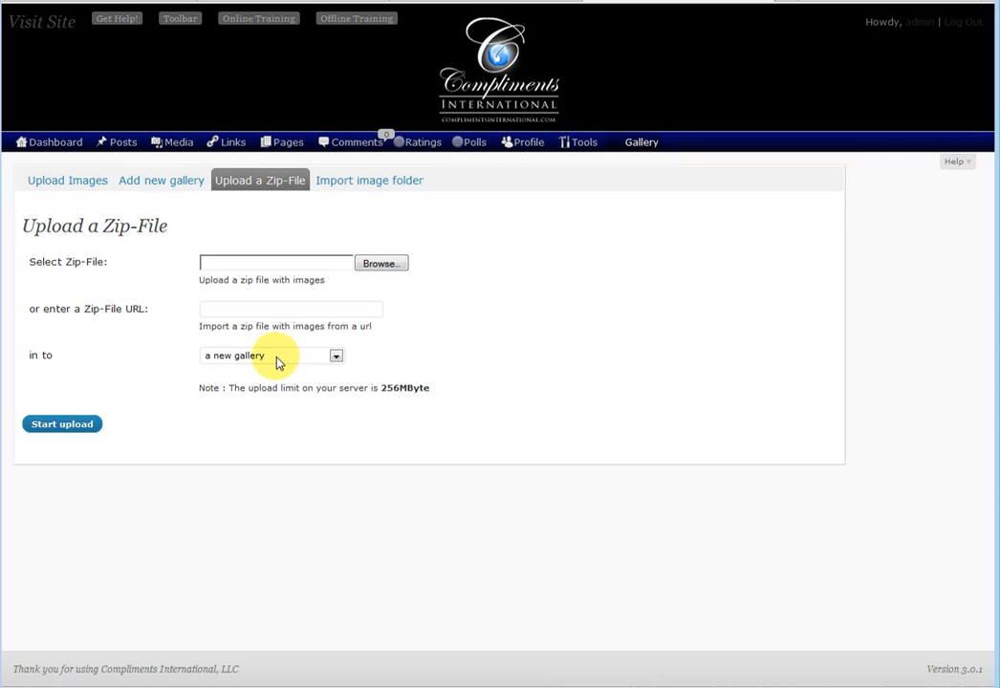
click(335, 356)
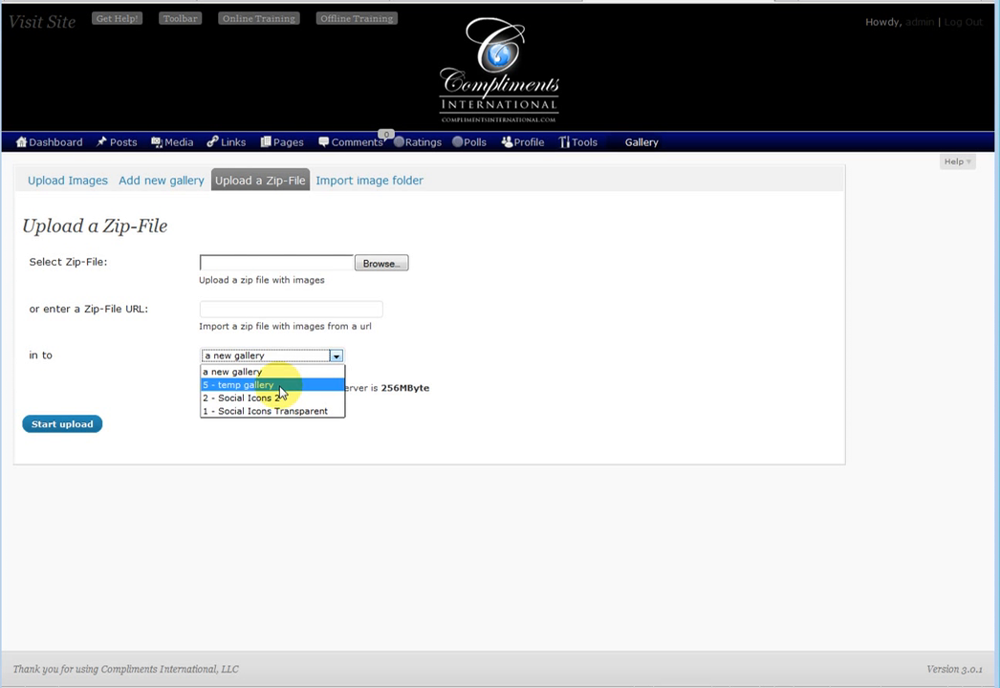
click(279, 385)
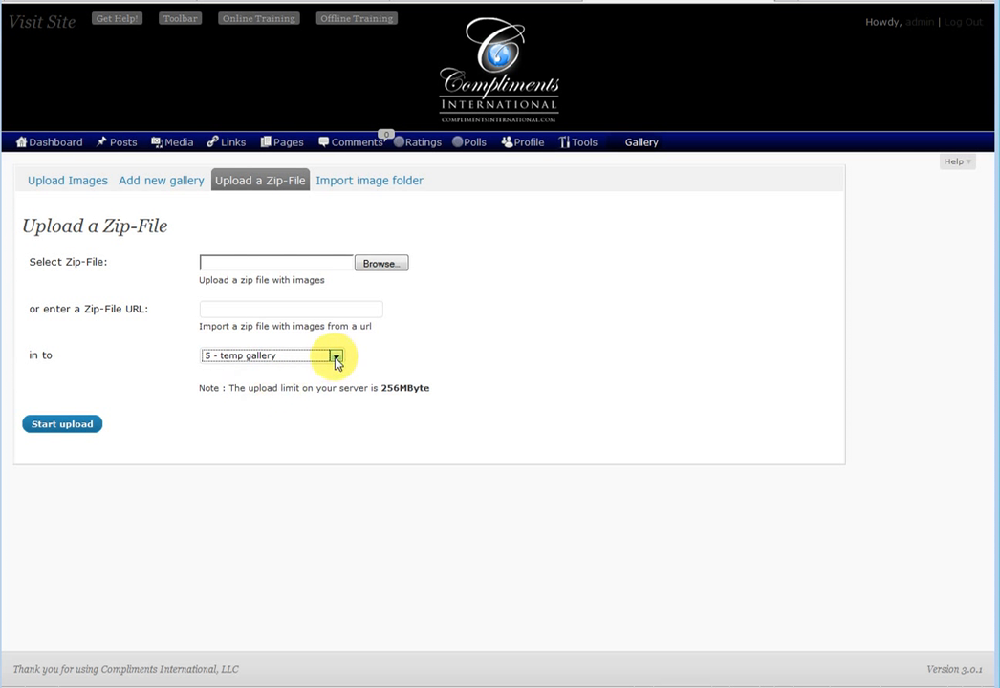
click(335, 356)
click(256, 373)
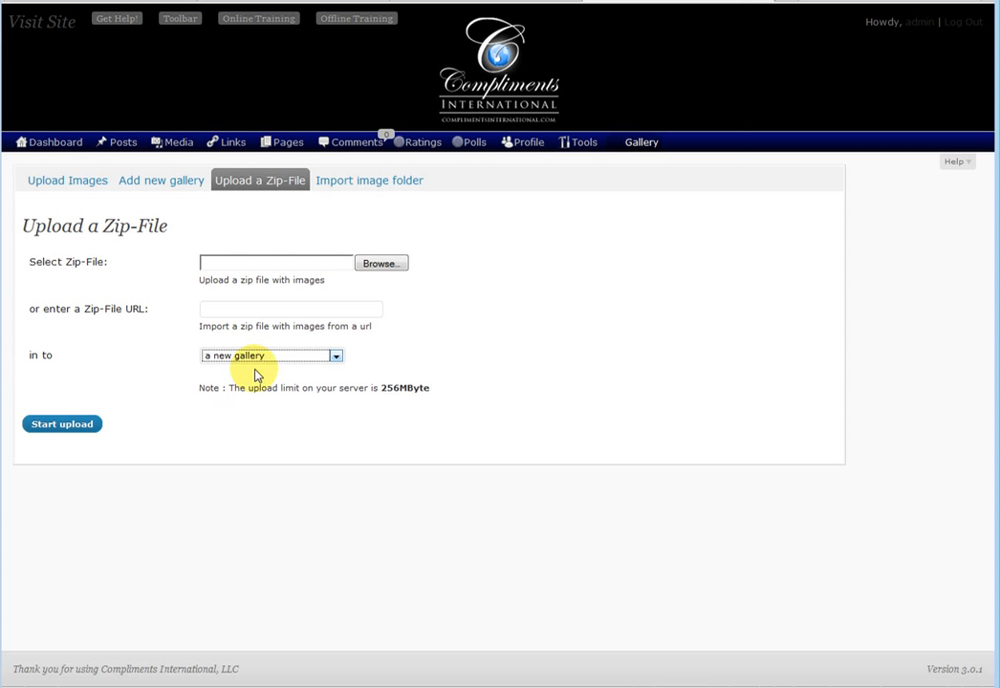
Upload WHITE MAGIK- chethstudios.zip from the Desktop into a new gallery.
click(397, 264)
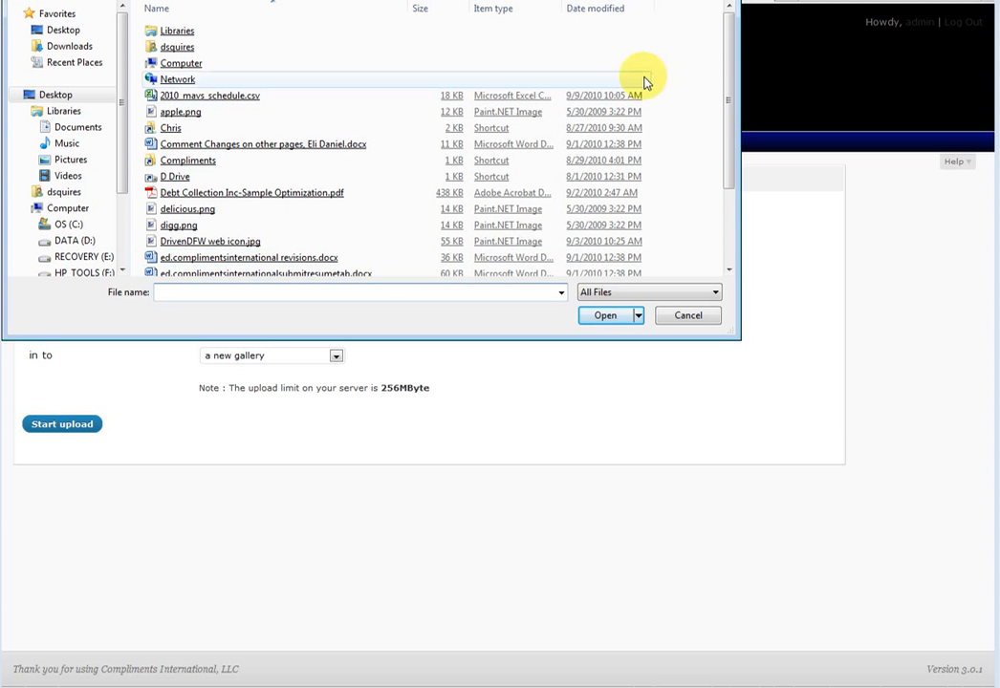
drag(725, 38, 709, 133)
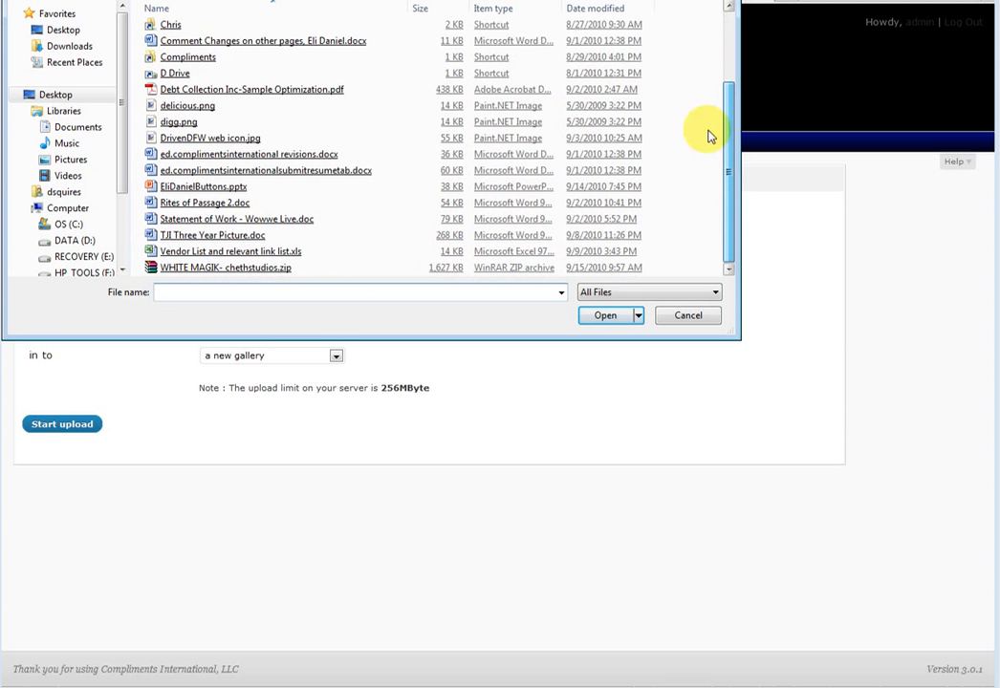
double_click(186, 267)
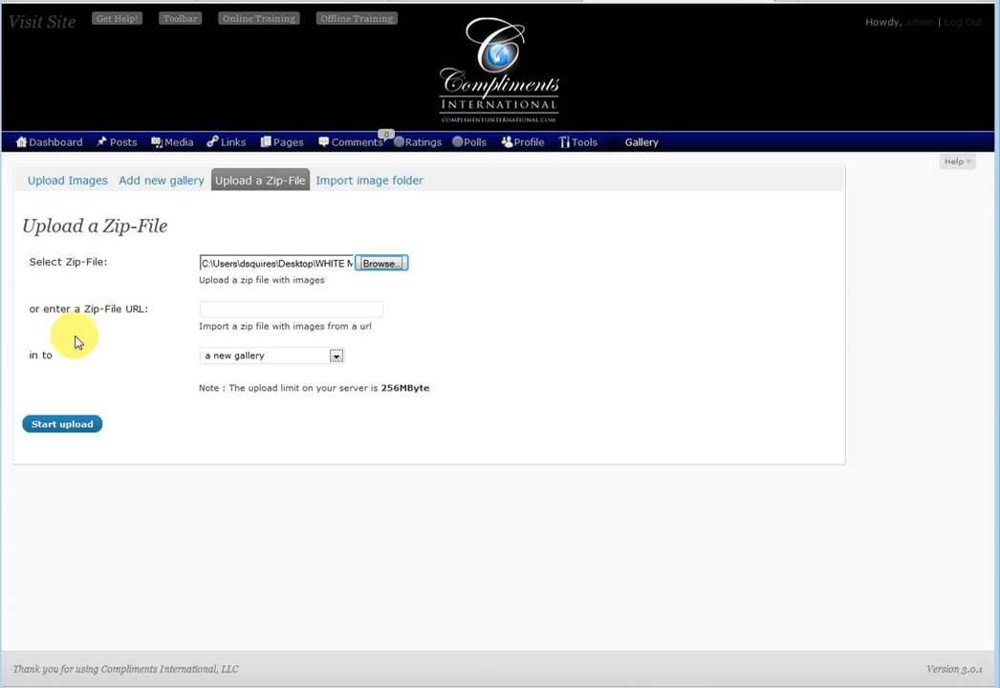
click(76, 428)
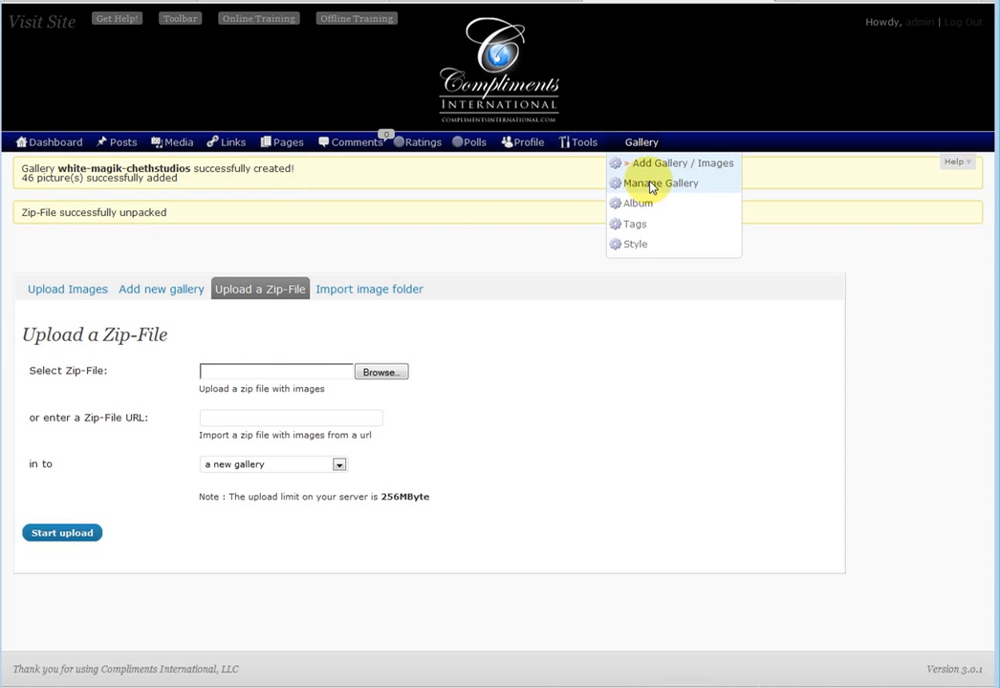
Open the white-magik-chethstudios gallery from the gallery overview and look through its settings and image list.
click(649, 185)
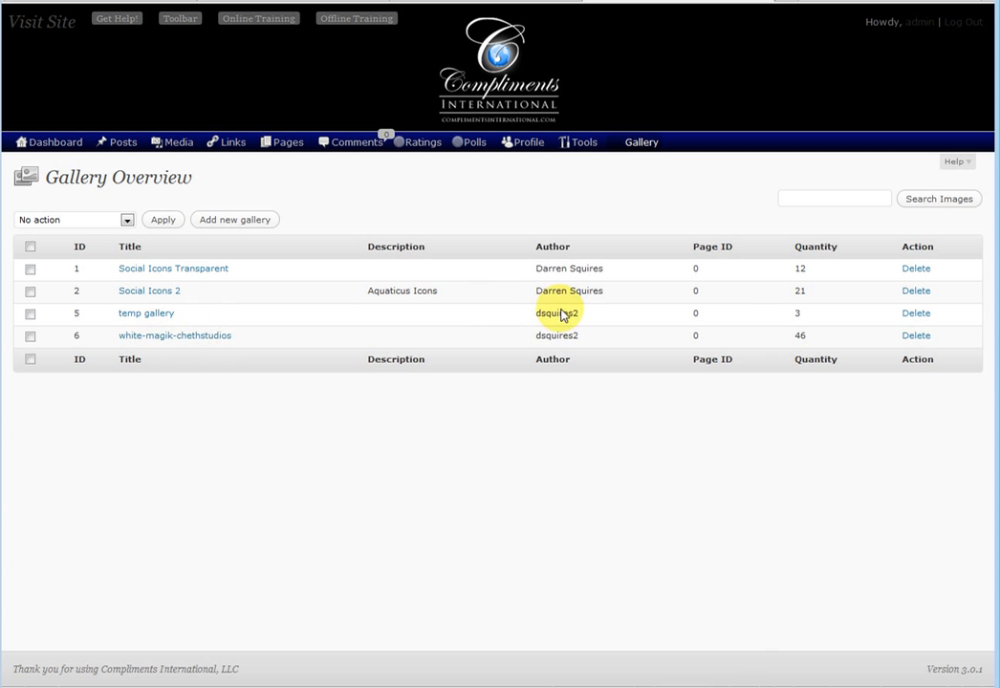
scroll(560, 311, down, 10)
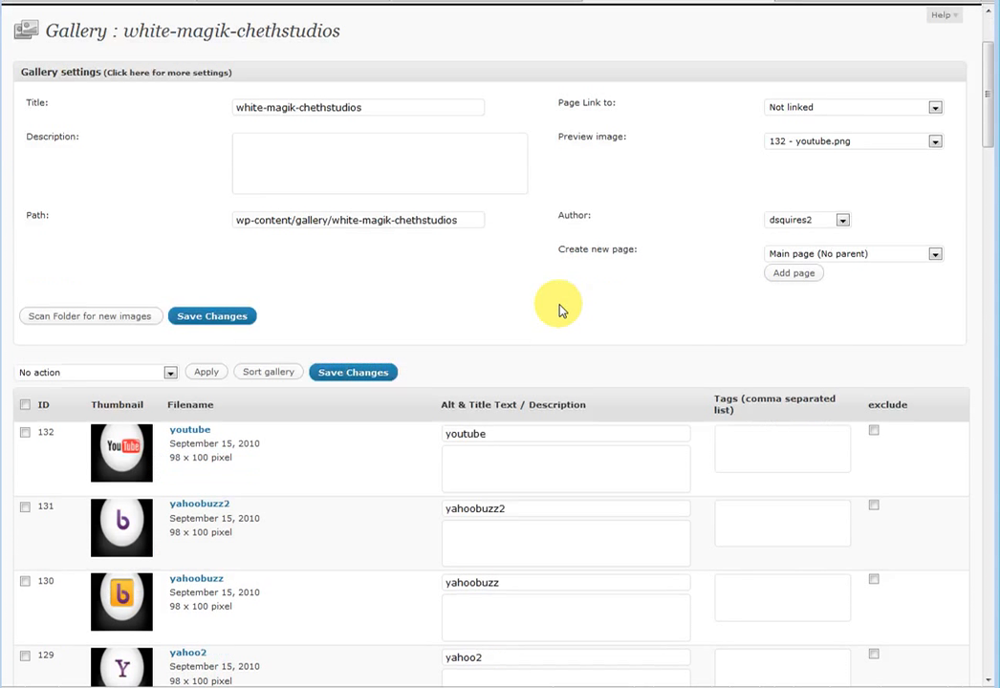
scroll(560, 311, down, 3)
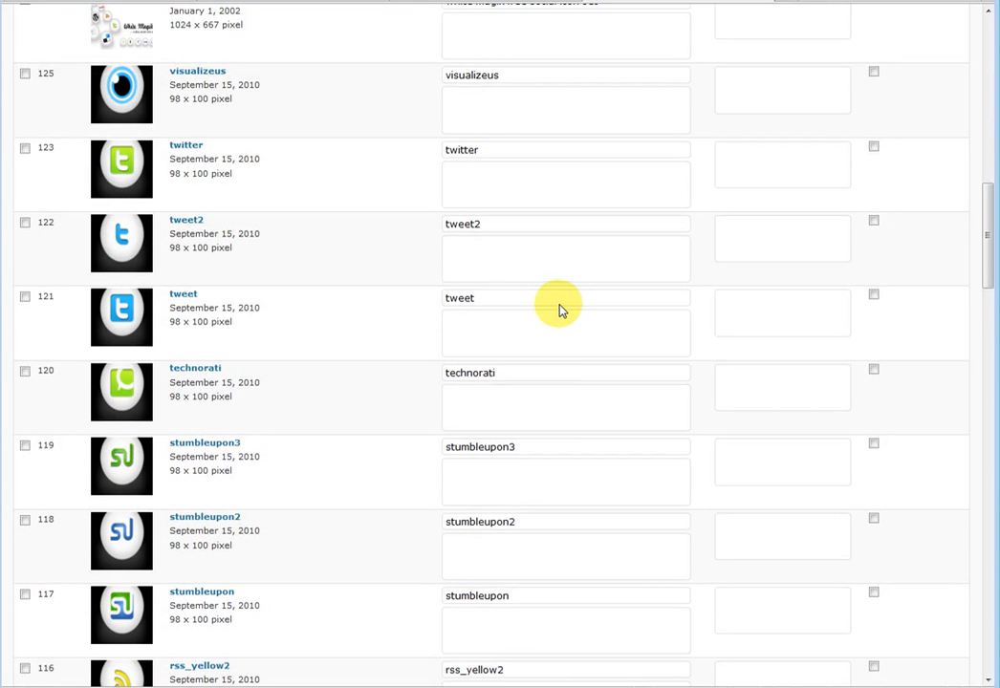
scroll(559, 311, down, 3)
scroll(560, 311, down, 4)
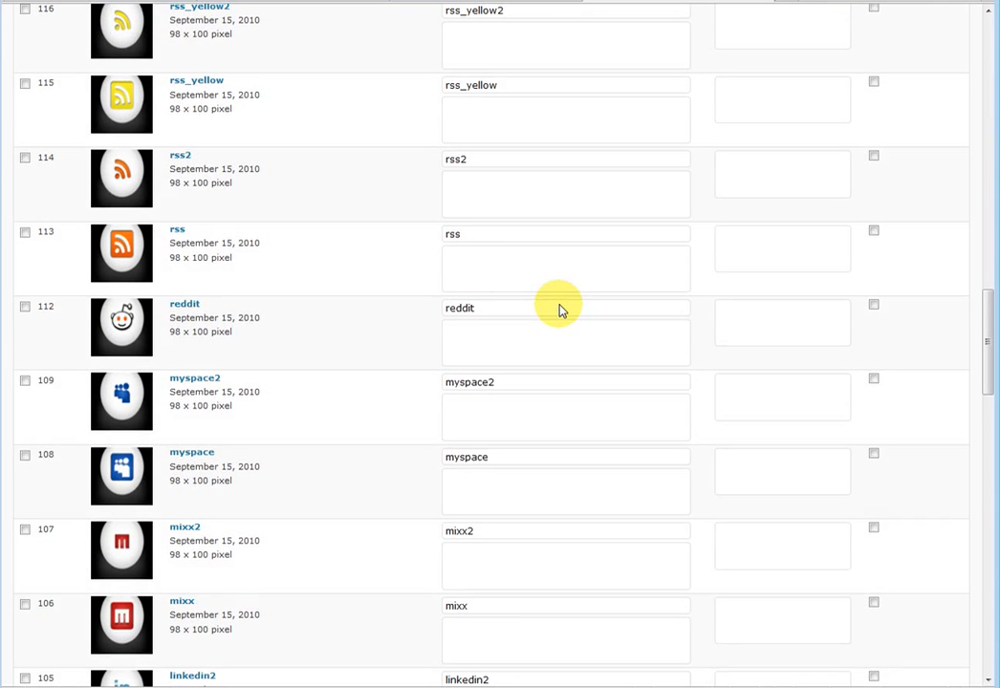
scroll(560, 309, up, 20)
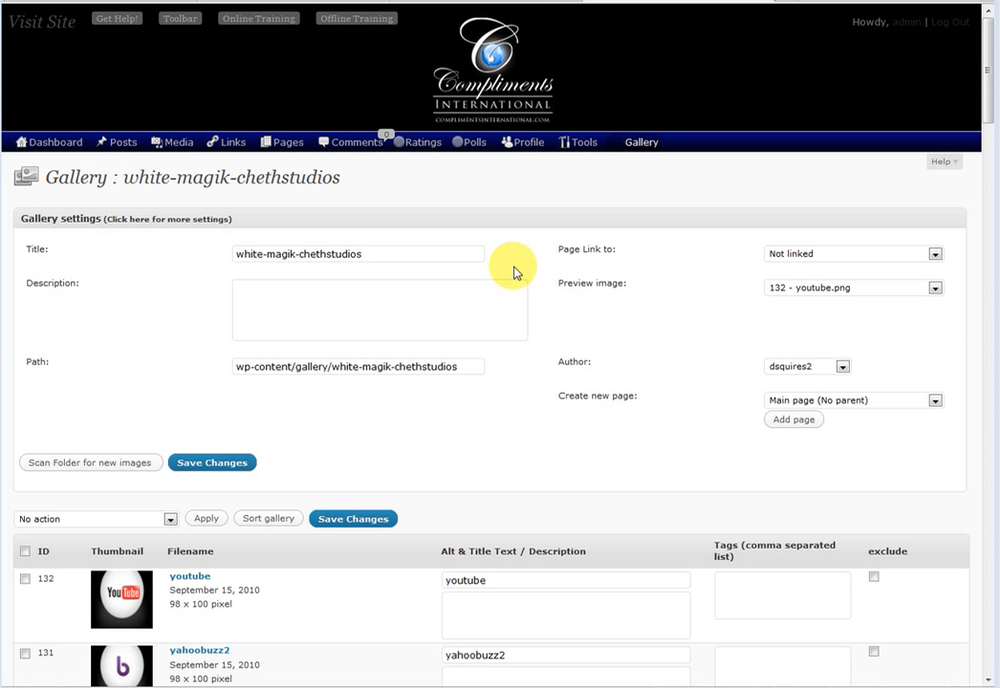
scroll(645, 215, down, 4)
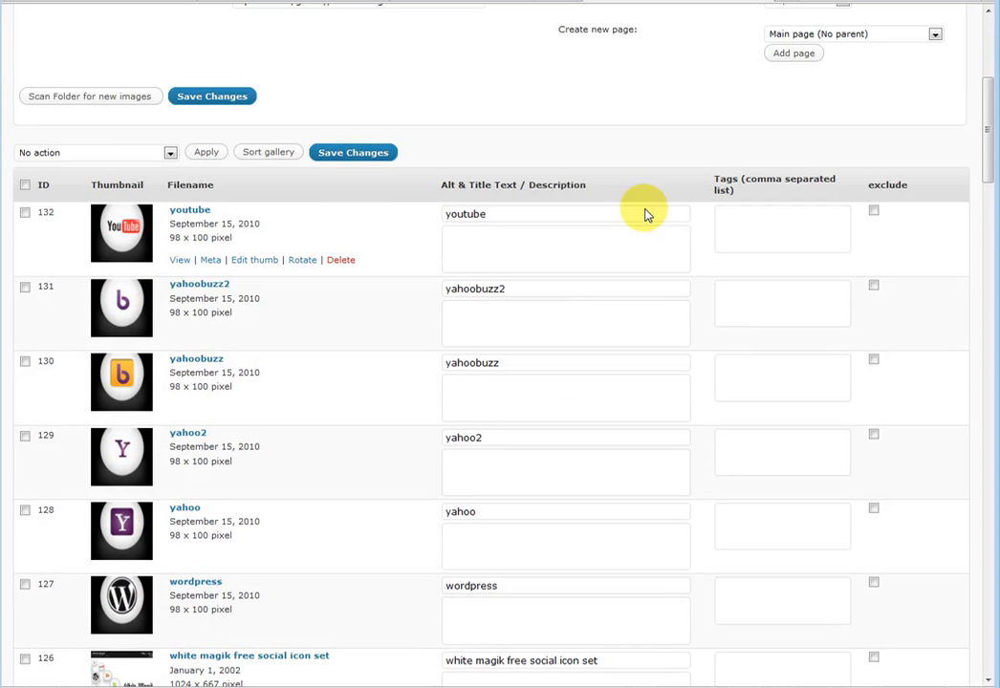
scroll(645, 215, down, 2)
scroll(645, 215, up, 4)
Select the youtube, yahoobuzz2 and yahoobuzz images and choose the Delete images bulk action without applying it.
click(25, 360)
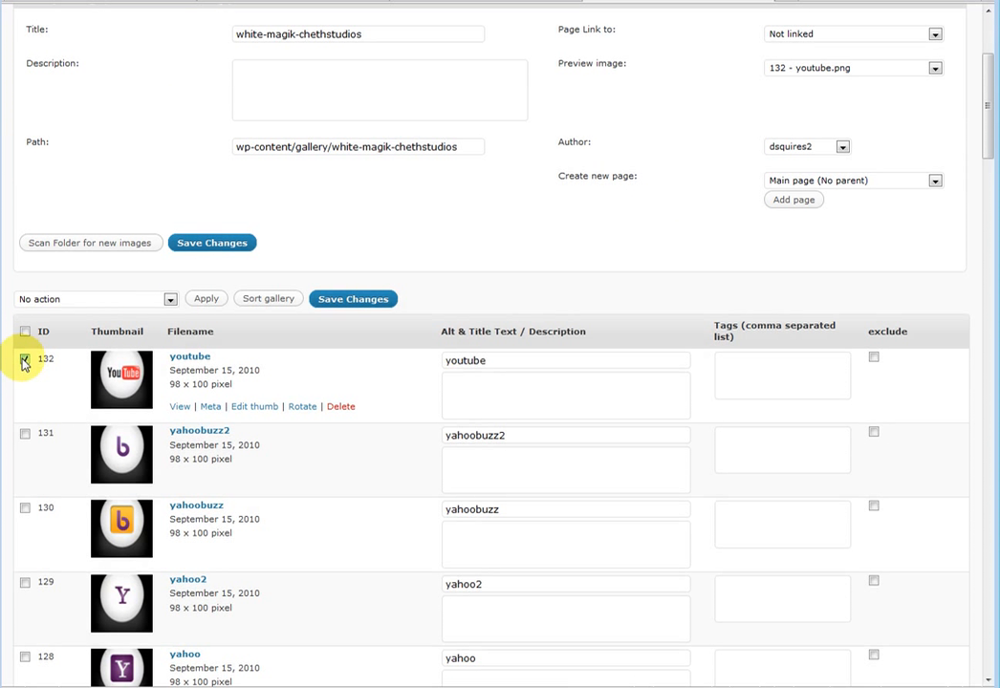
click(57, 300)
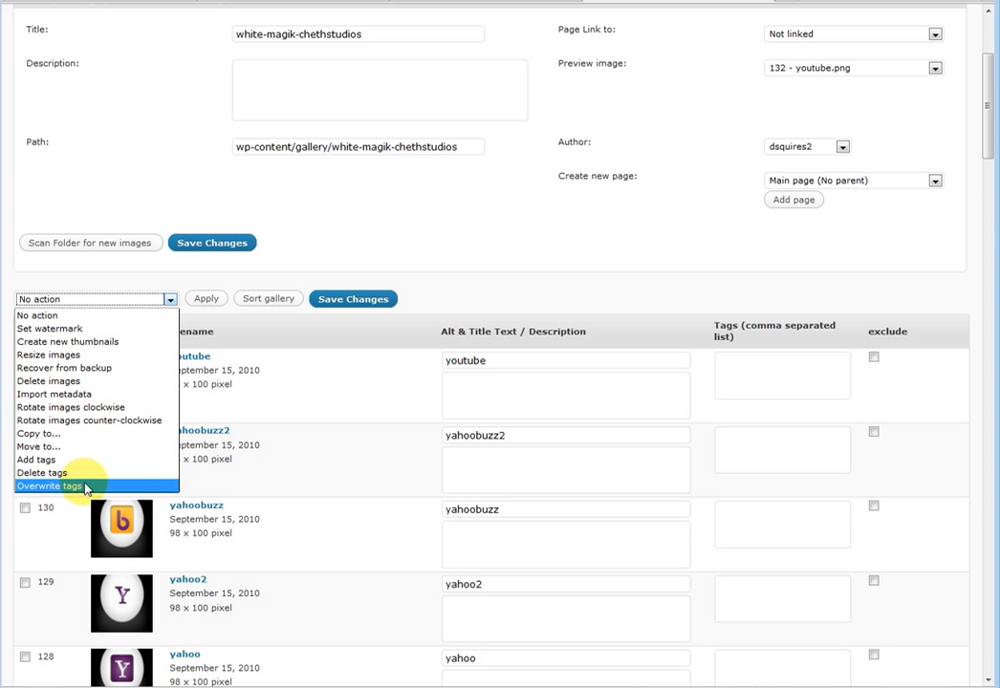
click(73, 385)
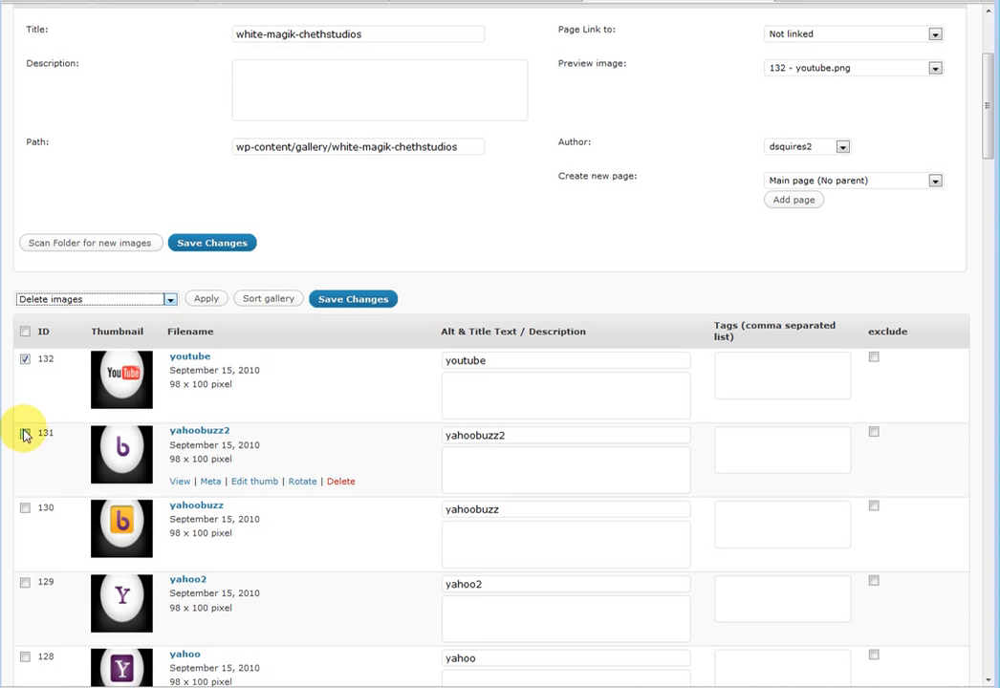
click(26, 435)
click(25, 508)
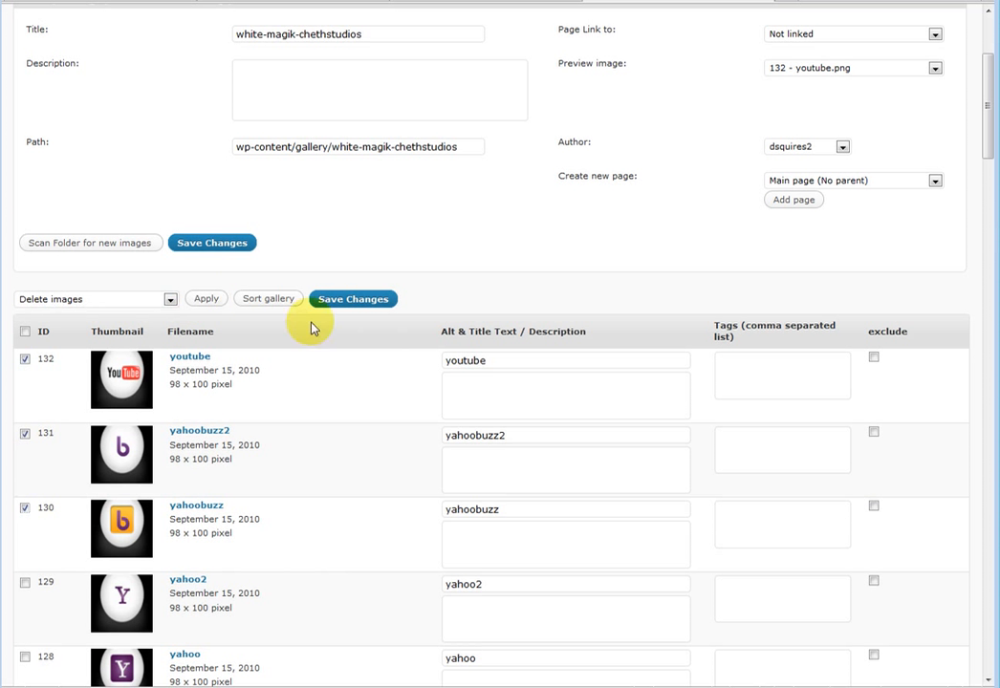
Open the first Latest Social Media Auctions draft post for editing and remove the YouTube image from its content.
scroll(408, 370, up, 3)
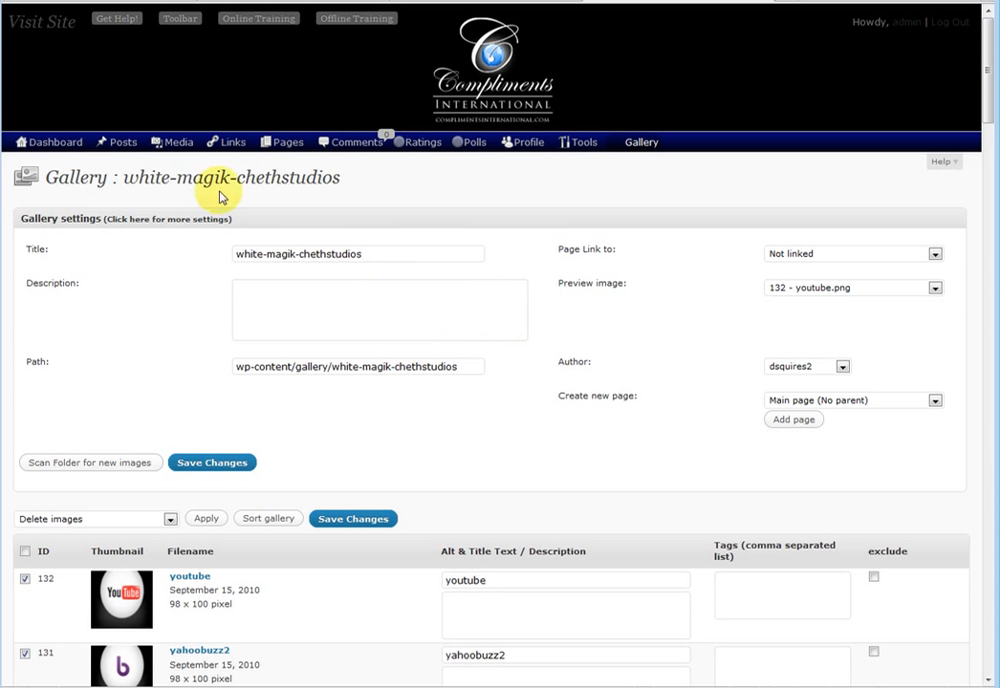
mouse_move(122, 145)
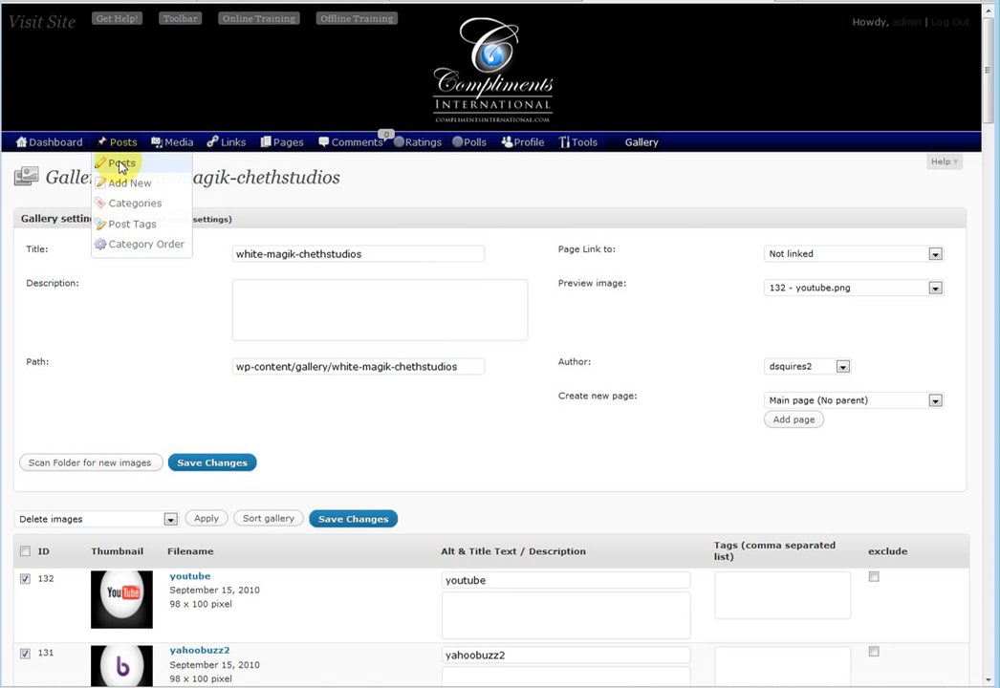
click(121, 168)
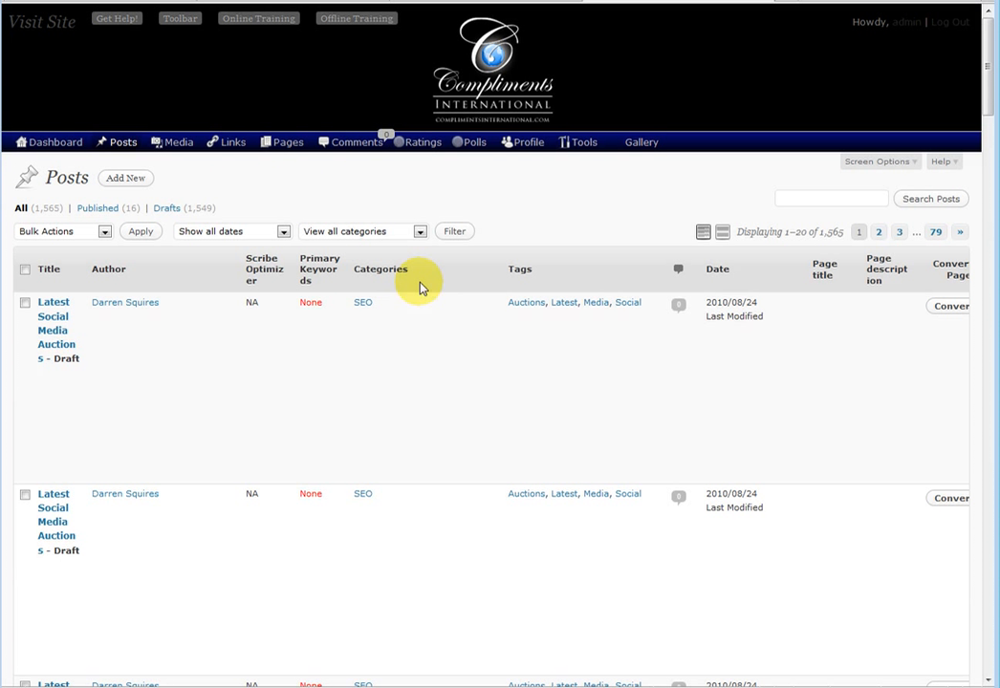
mouse_move(45, 382)
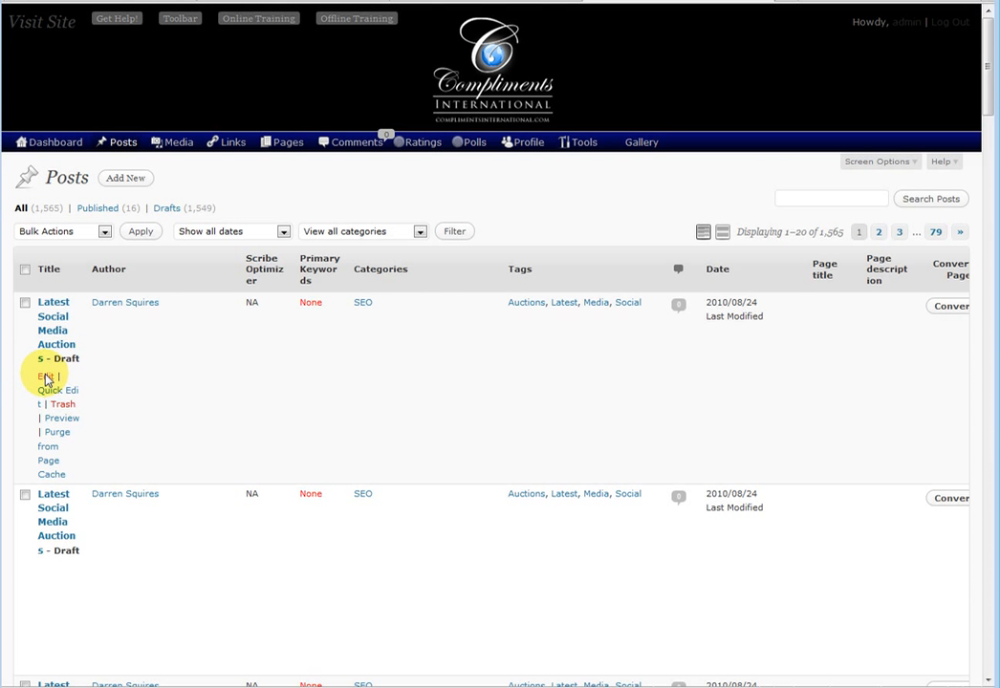
click(45, 378)
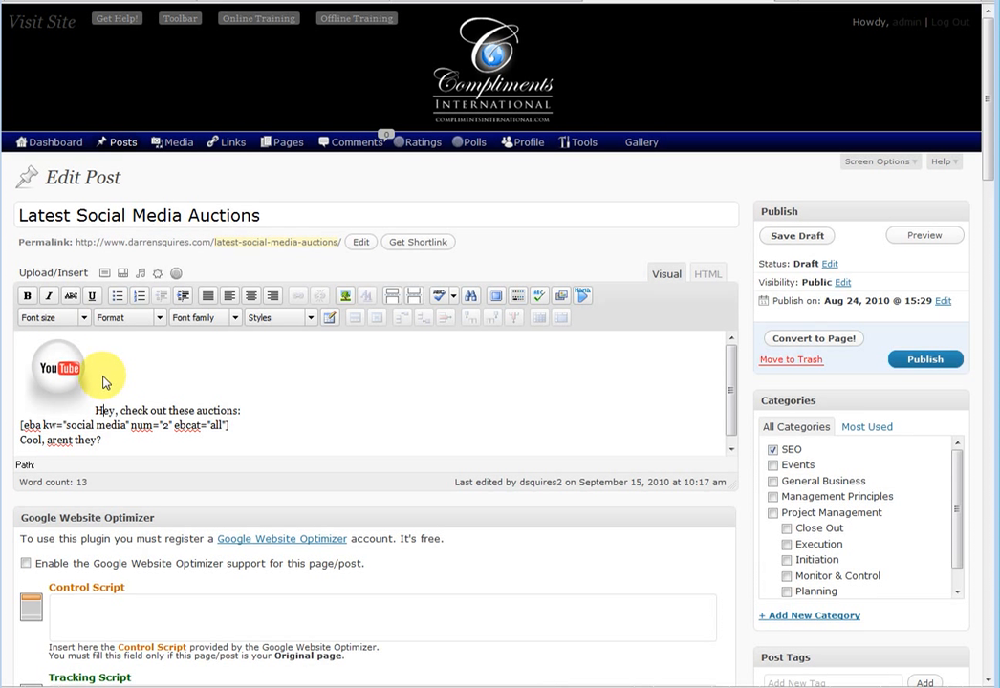
click(55, 363)
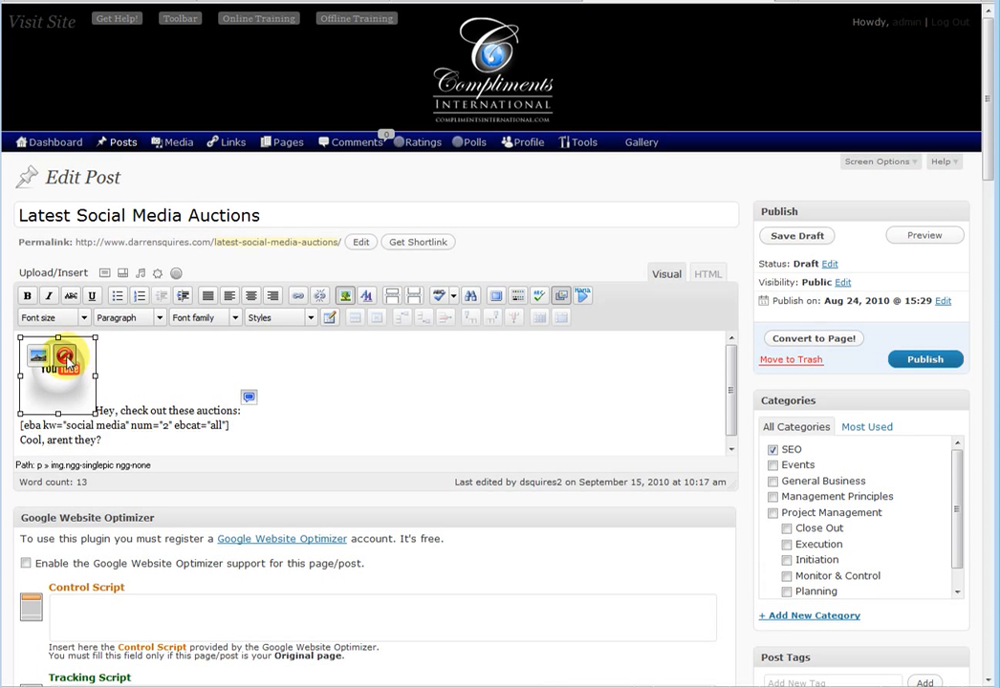
click(65, 356)
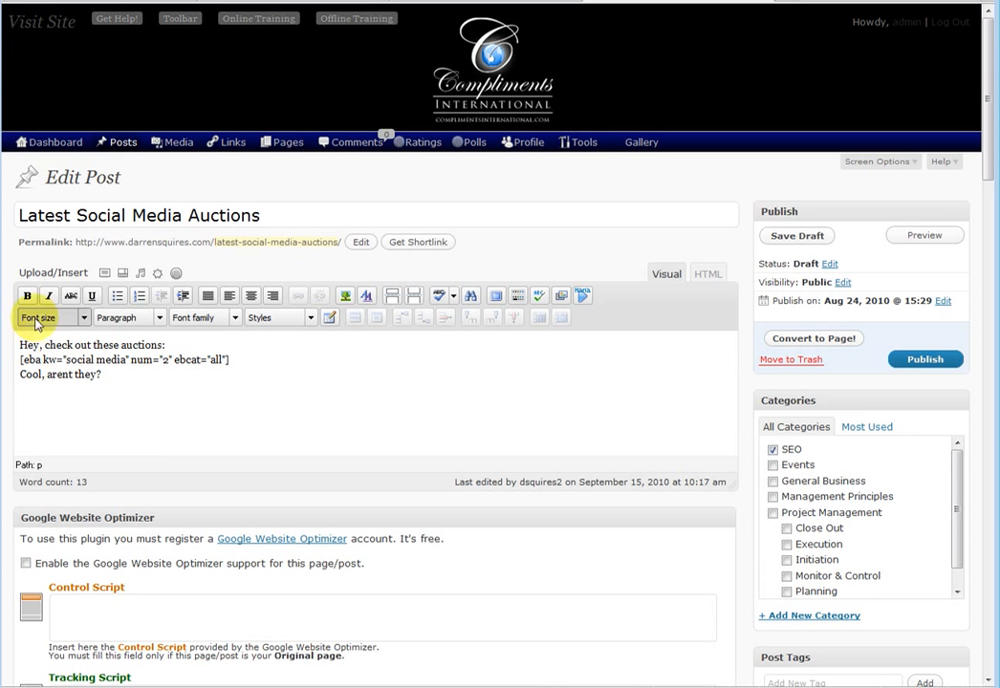
Start adding an image to the post and list the NextGEN images of the white-magik-chethstudios gallery.
click(105, 275)
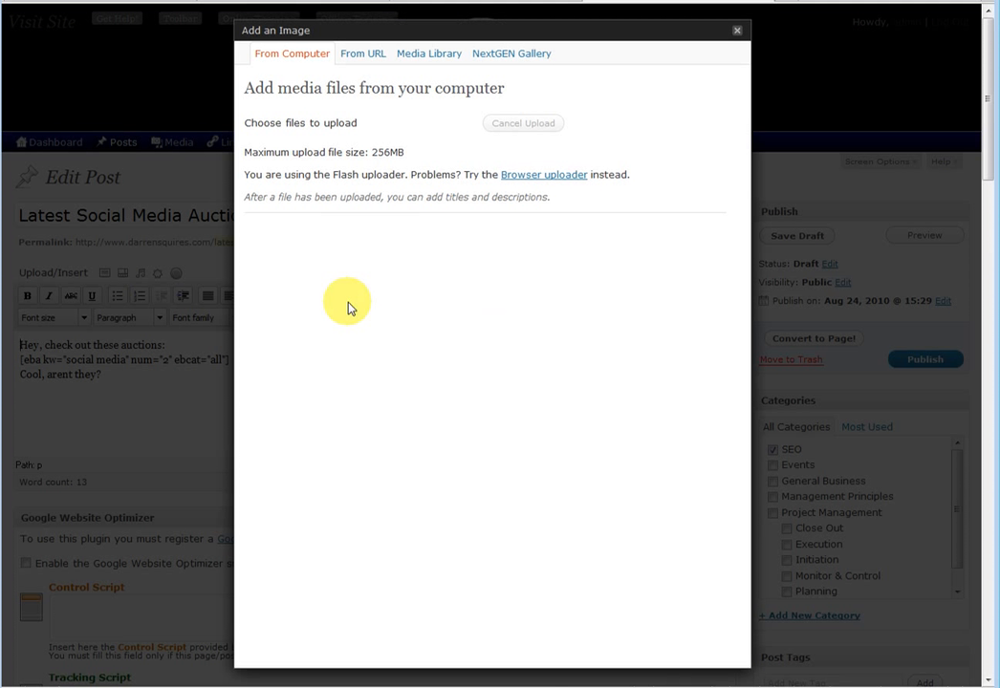
click(523, 57)
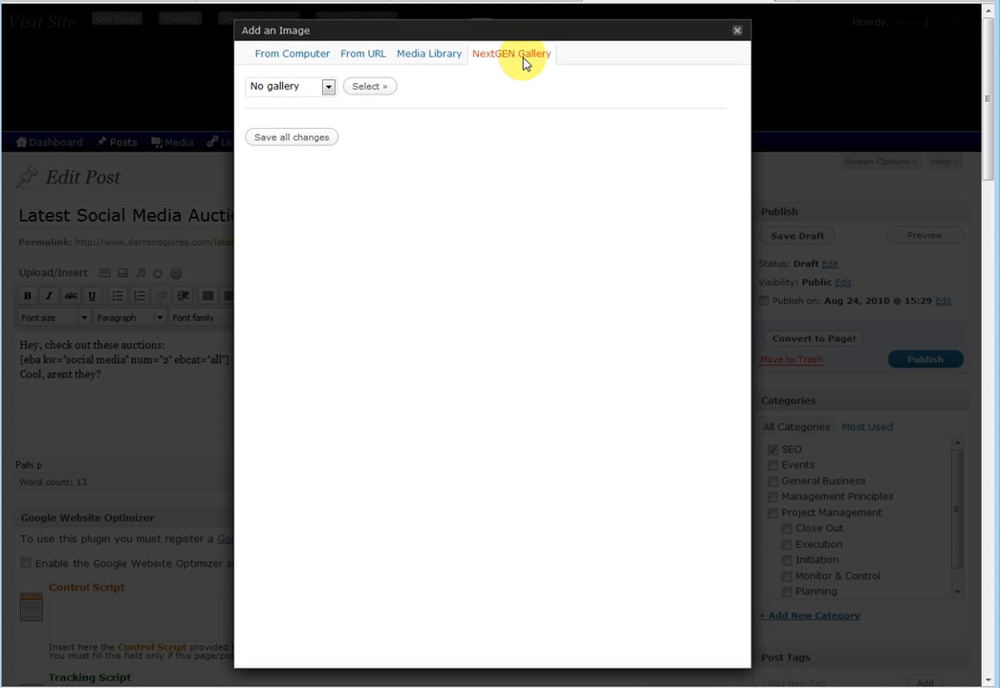
click(329, 88)
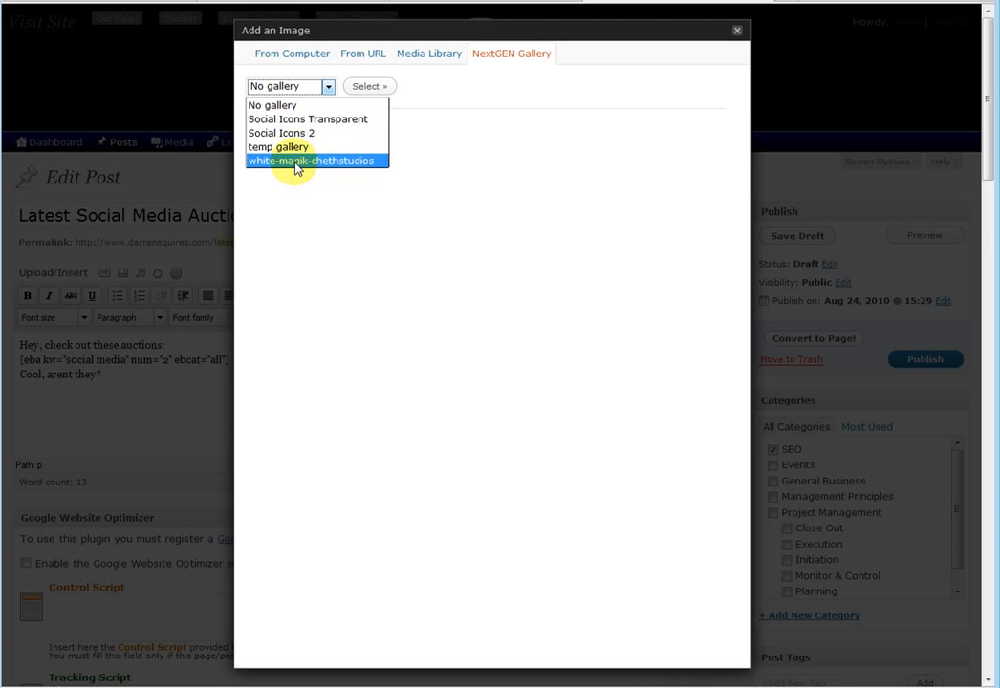
click(294, 163)
click(371, 88)
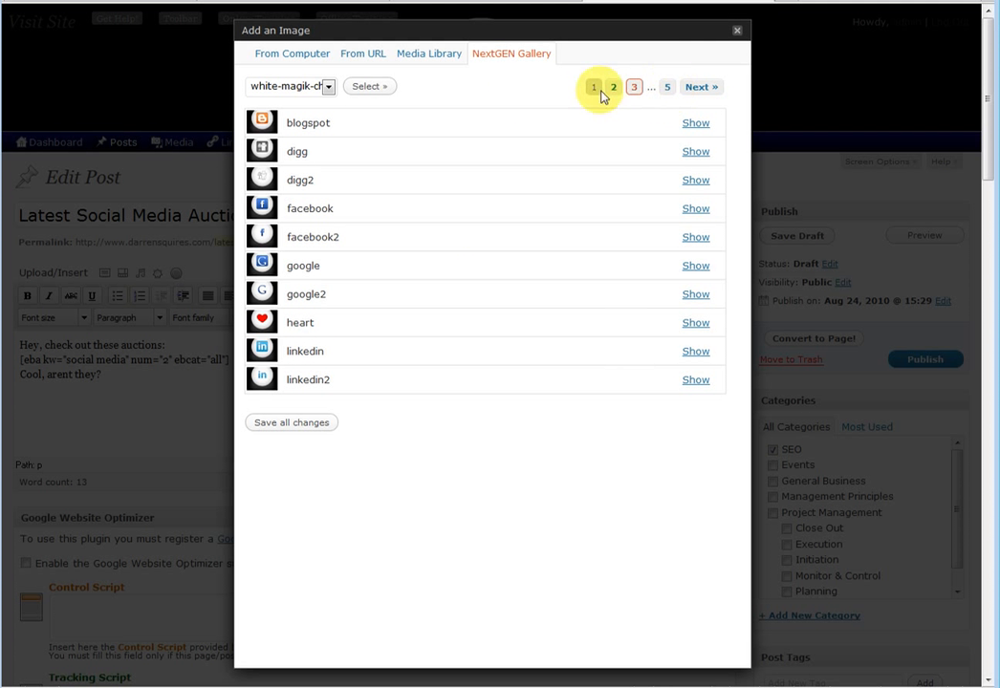
Insert the blogspot image into the post at full size with no alignment.
click(694, 124)
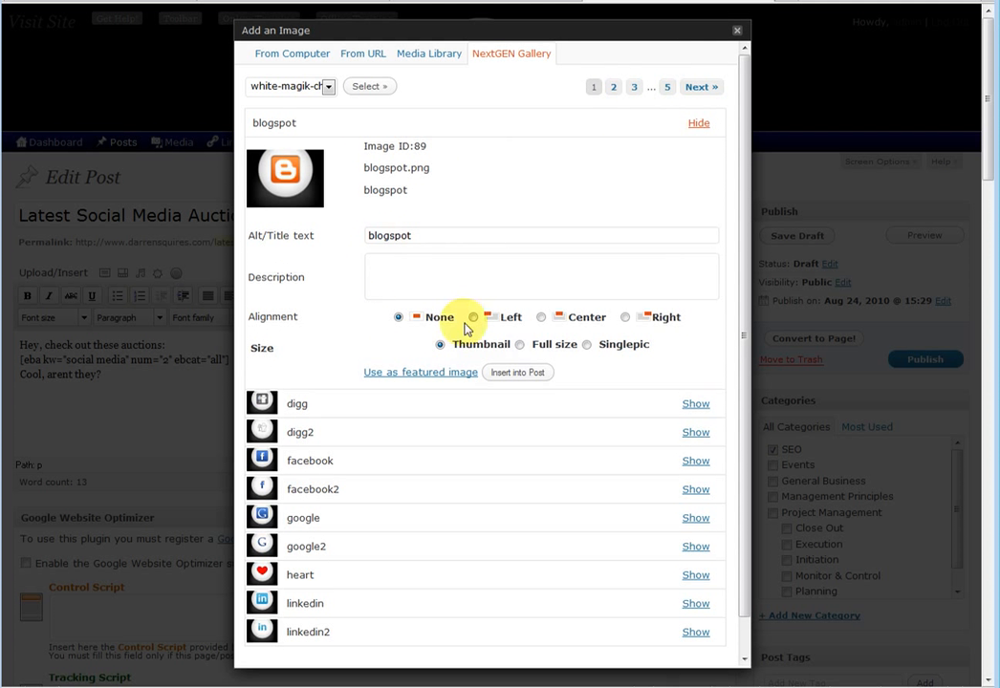
click(519, 344)
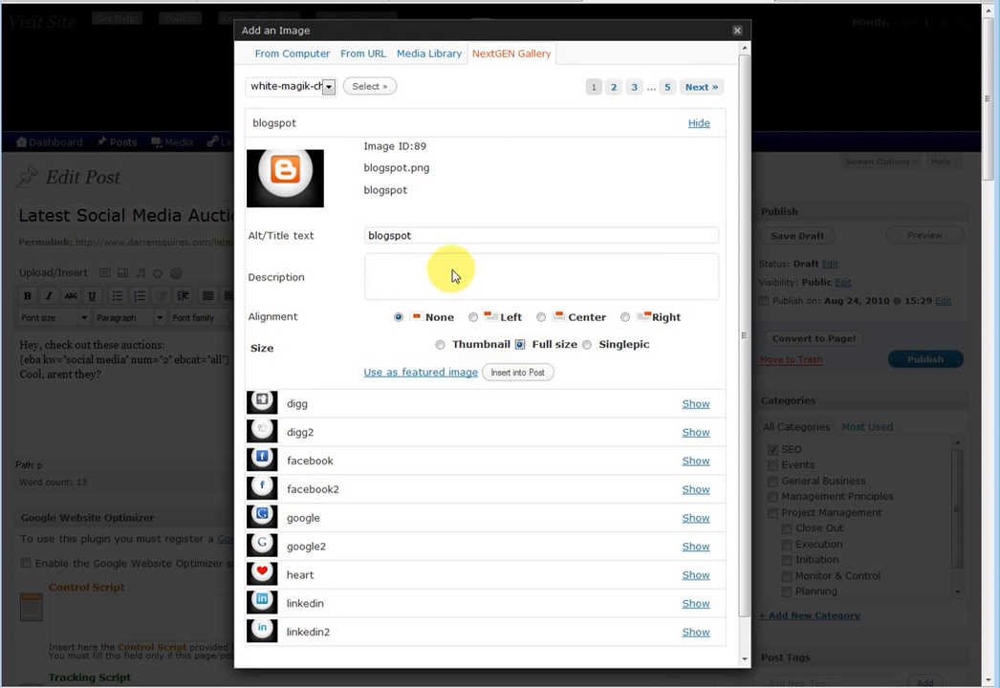
click(516, 373)
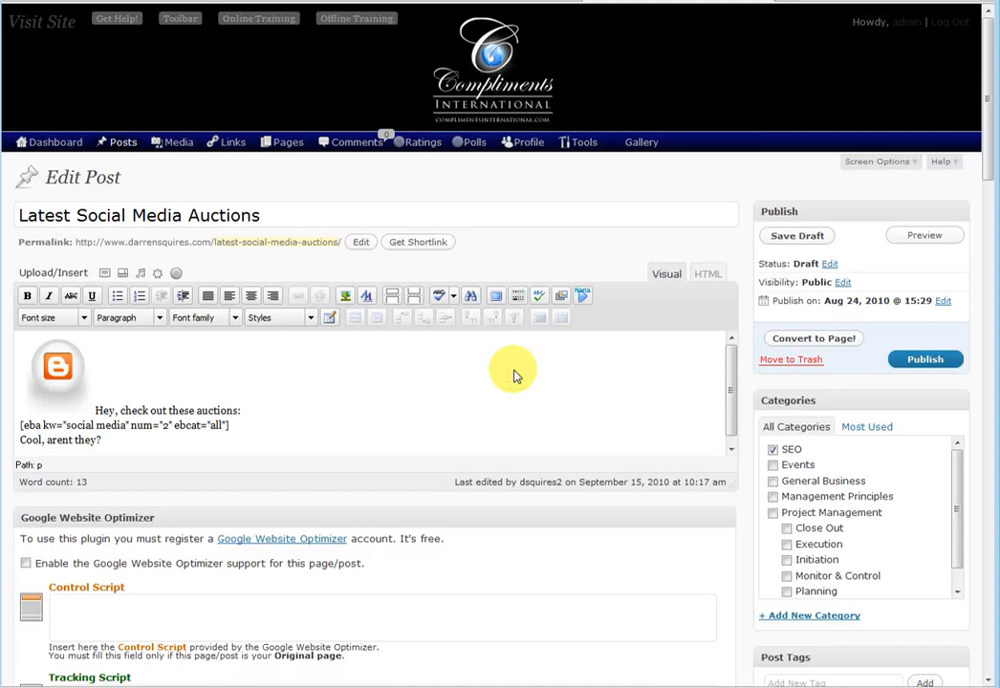
click(80, 386)
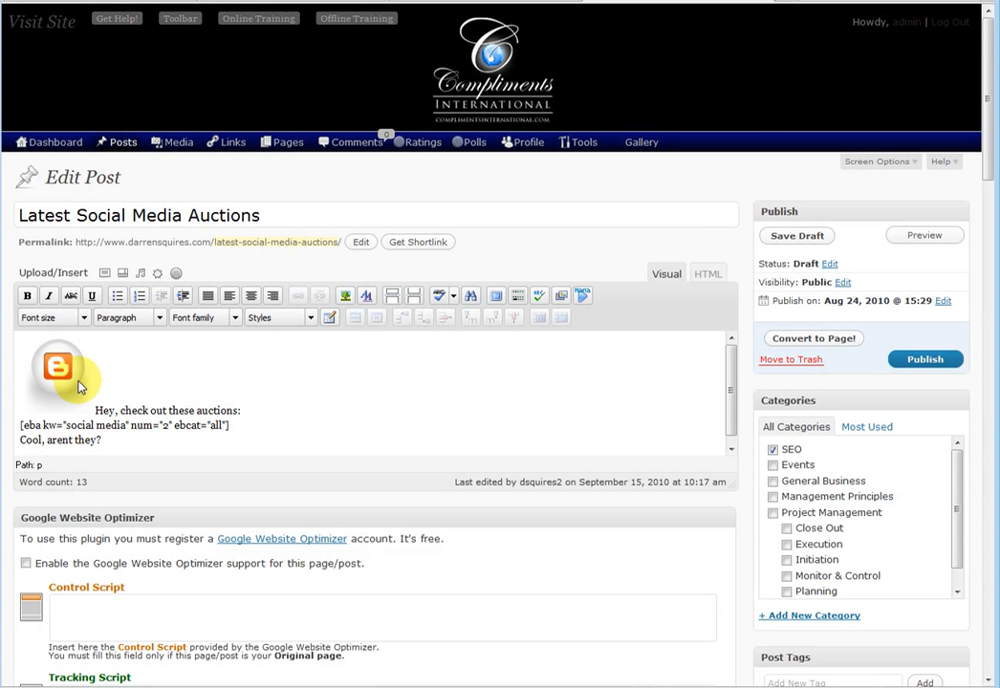